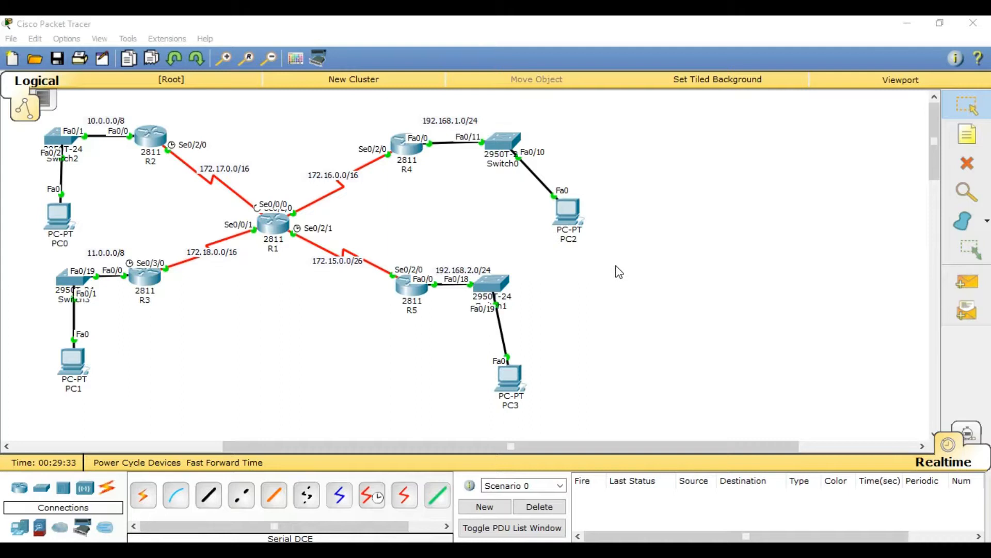
pyautogui.moveTo(676, 136); pyautogui.dragTo(63, 400)
pyautogui.click(237, 345)
pyautogui.click(664, 287)
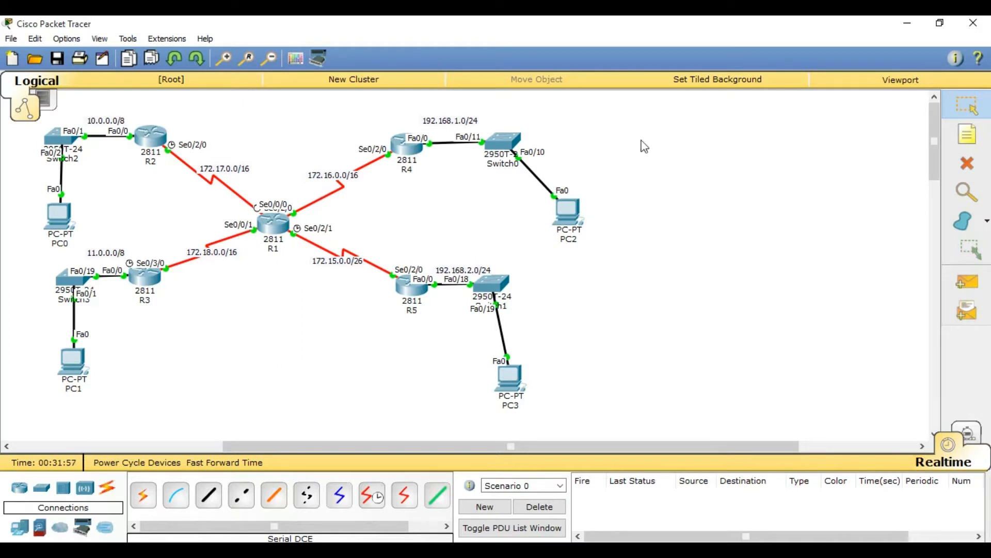
pyautogui.moveTo(648, 126); pyautogui.dragTo(315, 351)
pyautogui.moveTo(429, 115); pyautogui.dragTo(367, 230)
pyautogui.click(461, 206)
pyautogui.moveTo(300, 164); pyautogui.dragTo(242, 219)
pyautogui.click(261, 312)
pyautogui.moveTo(280, 223)
pyautogui.moveTo(628, 134); pyautogui.dragTo(64, 401)
pyautogui.click(266, 369)
pyautogui.click(417, 233)
pyautogui.click(671, 203)
# Step: Open router R2's command line, enter privileged mode and run show ip interface brief
pyautogui.click(156, 149)
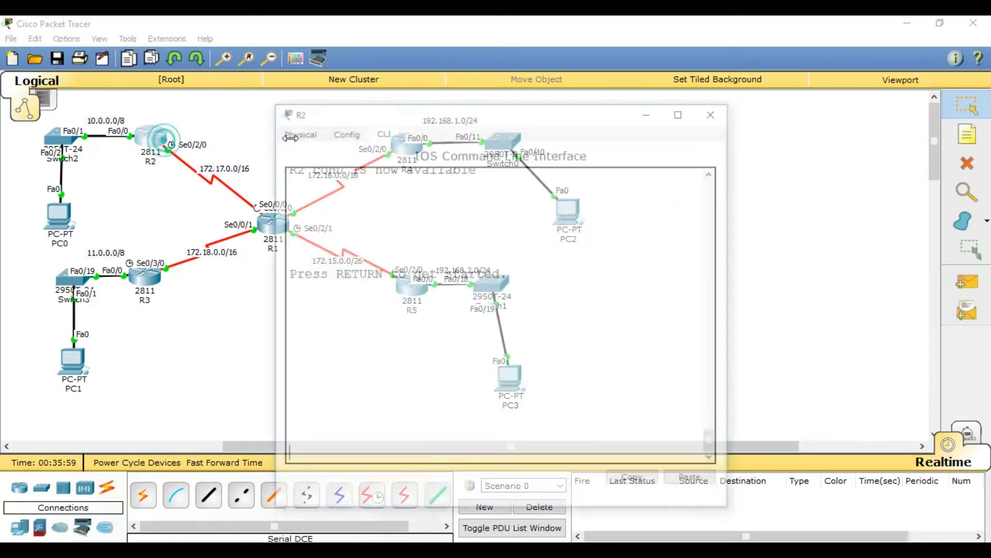
pyautogui.click(599, 232)
pyautogui.press('Return')
pyautogui.press('Return')
pyautogui.write('en')
pyautogui.press('Return')
pyautogui.write('show ip int')
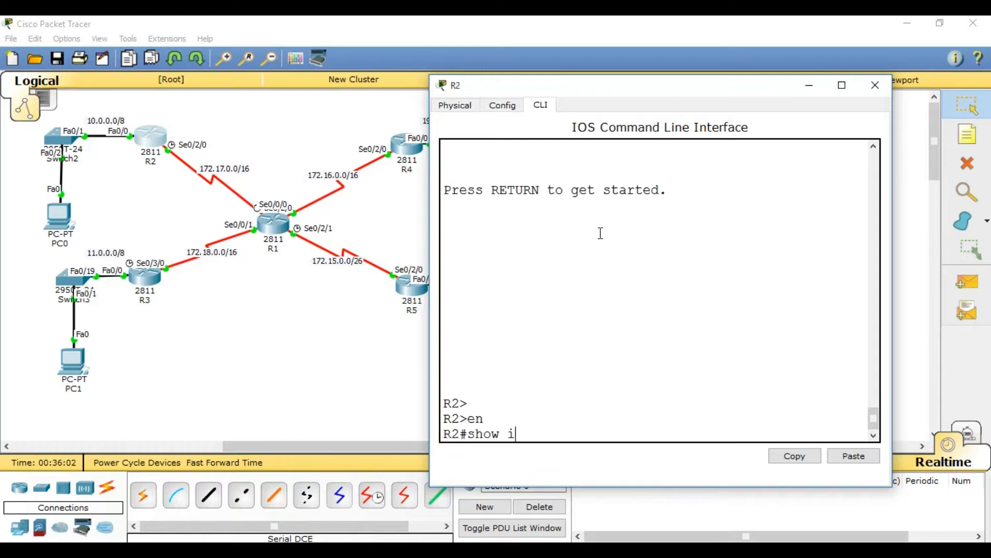
pyautogui.press('Tab')
pyautogui.write('br')
pyautogui.press('Tab')
pyautogui.press('Return')
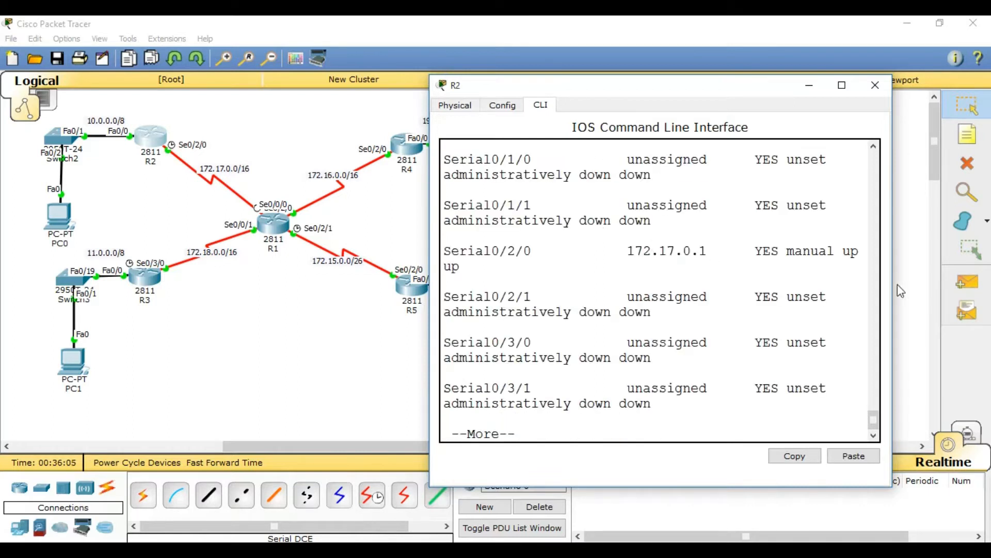
# Step: Examine the IP addresses of R2's FastEthernet0/0 and Serial0/2/0 interfaces, and close the router's window
pyautogui.moveTo(901, 287); pyautogui.dragTo(989, 287)
pyautogui.scroll(2, 877, 287)
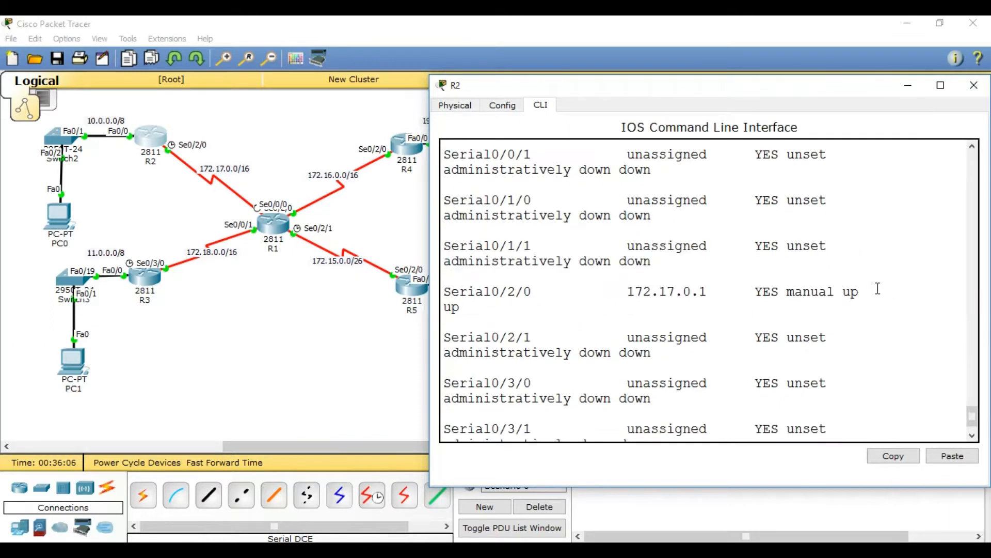
pyautogui.scroll(3, 694, 277)
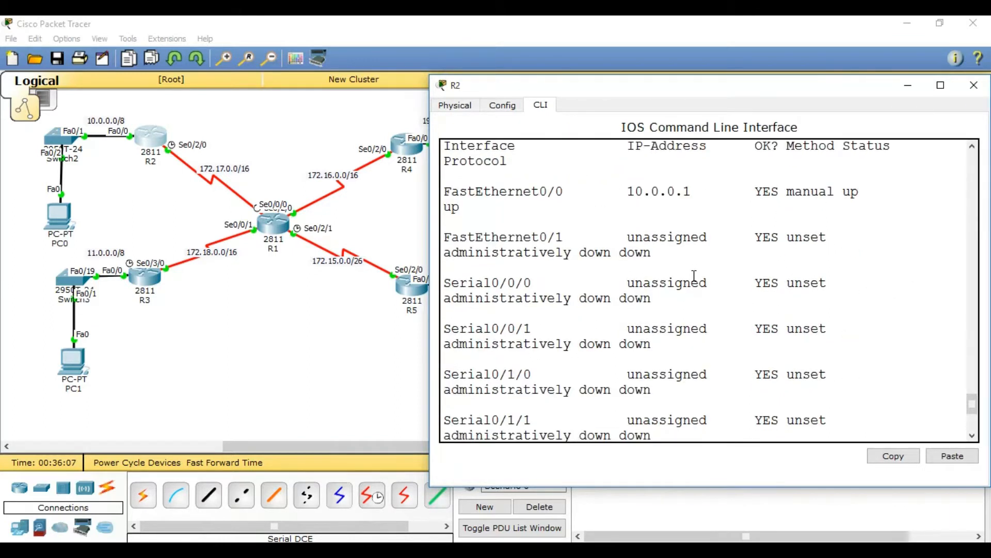
pyautogui.moveTo(695, 192); pyautogui.dragTo(623, 192)
pyautogui.scroll(-3, 693, 360)
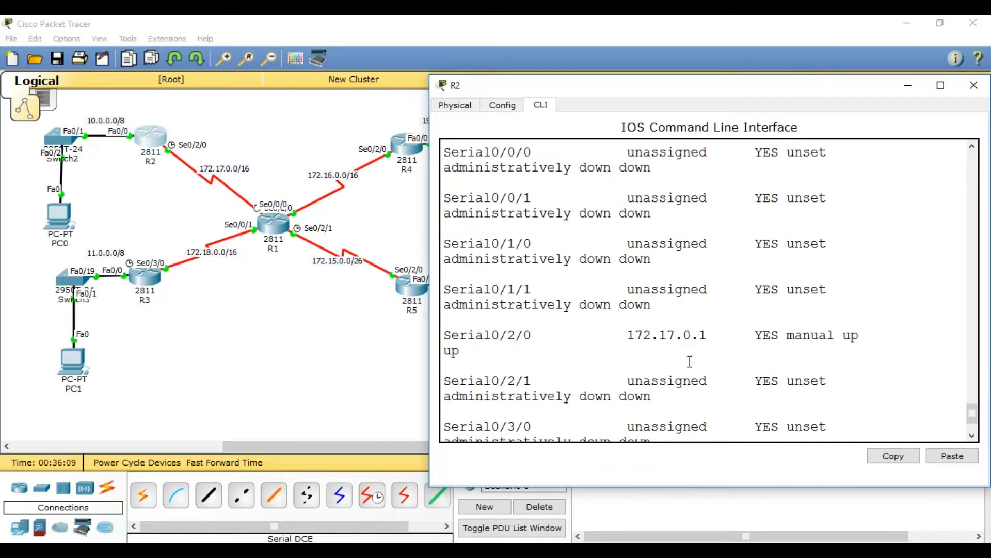
pyautogui.moveTo(723, 336); pyautogui.dragTo(632, 336)
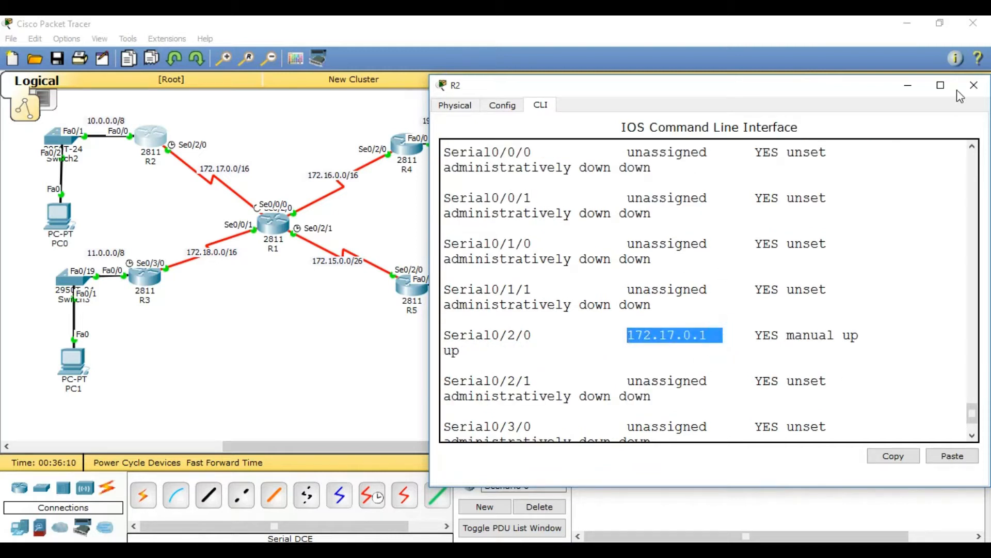
pyautogui.click(974, 85)
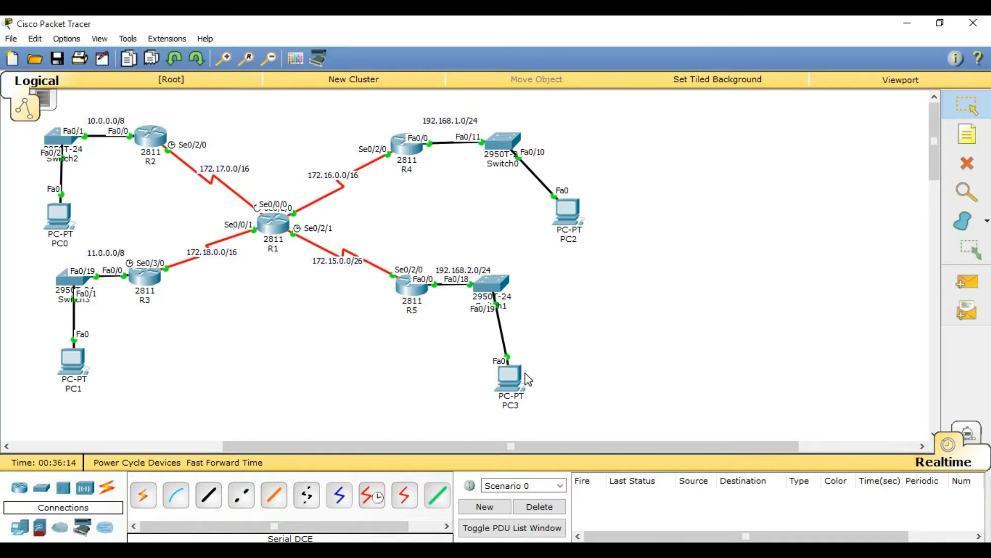
# Step: Test connectivity with a simple PDU from PC1 to router R3, and delete the test scenario
pyautogui.click(967, 282)
pyautogui.click(73, 359)
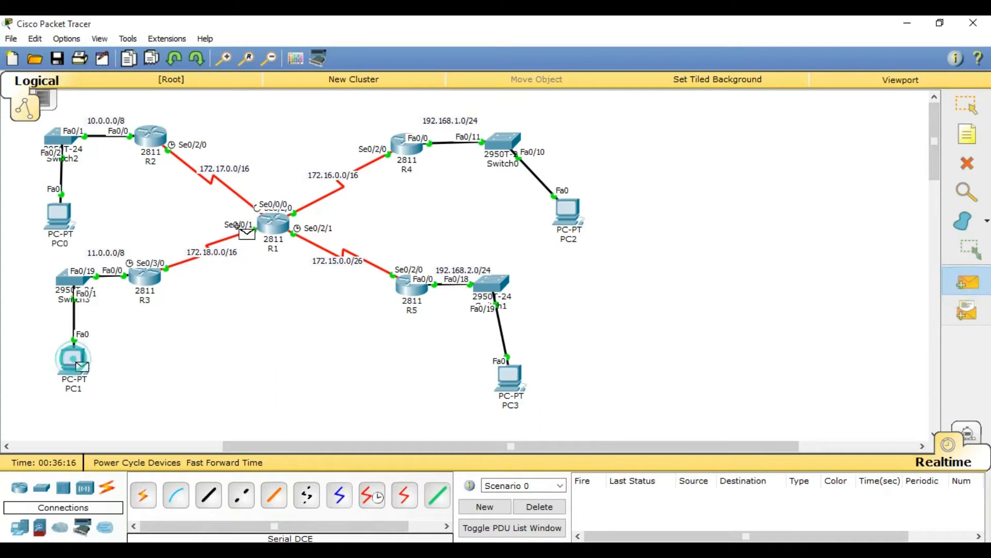
pyautogui.click(145, 278)
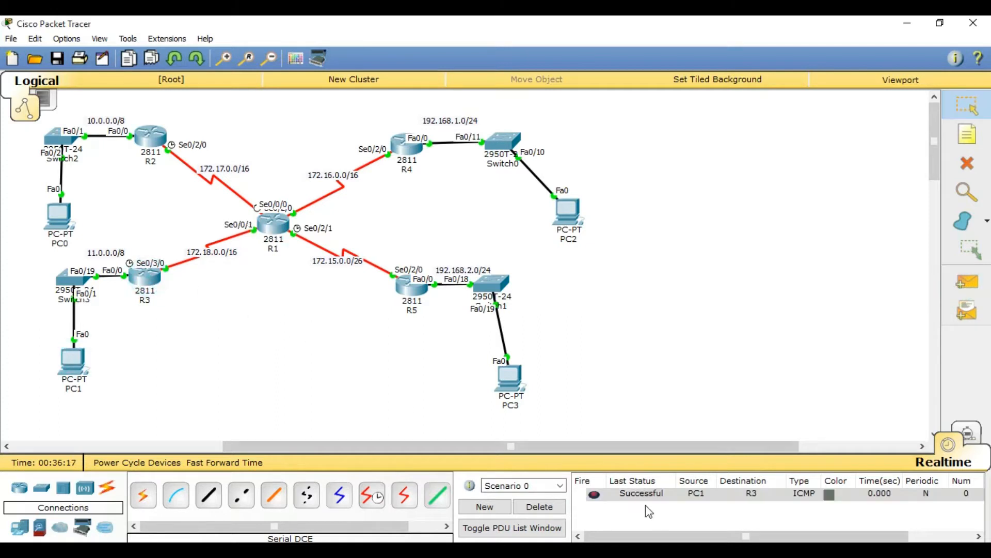
pyautogui.click(538, 506)
# Step: Test connectivity with a simple PDU from PC3 to PC1, and delete the test scenario
pyautogui.click(967, 282)
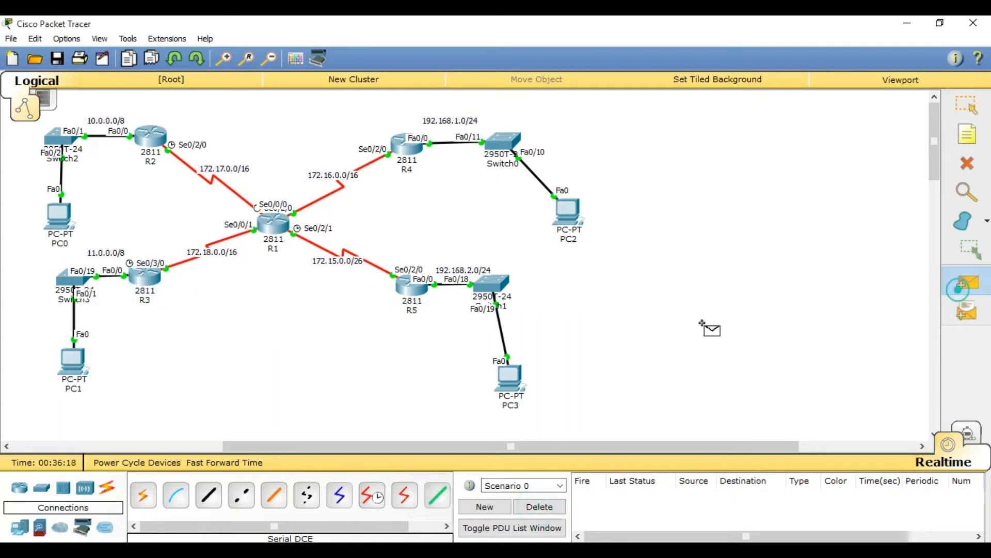
pyautogui.click(510, 380)
pyautogui.click(72, 361)
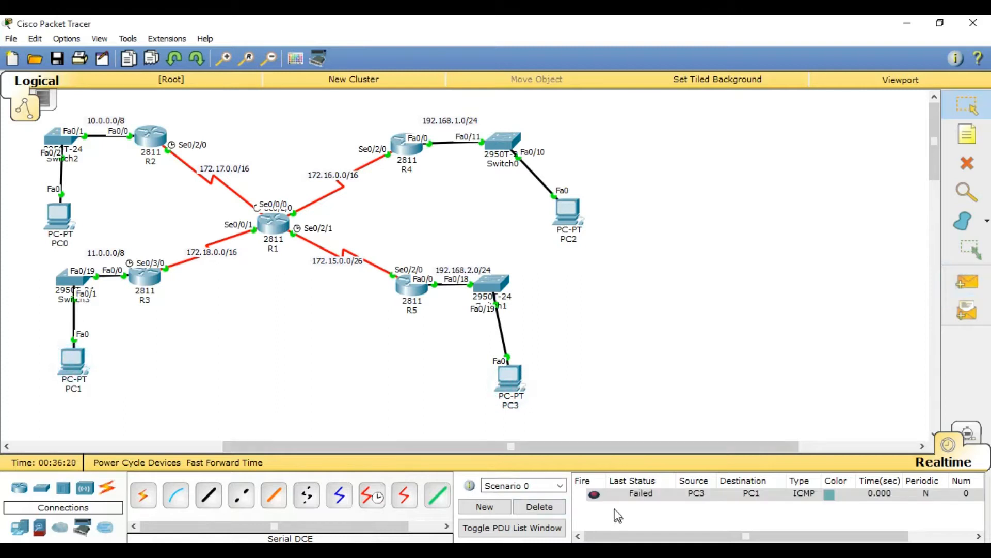
pyautogui.click(549, 503)
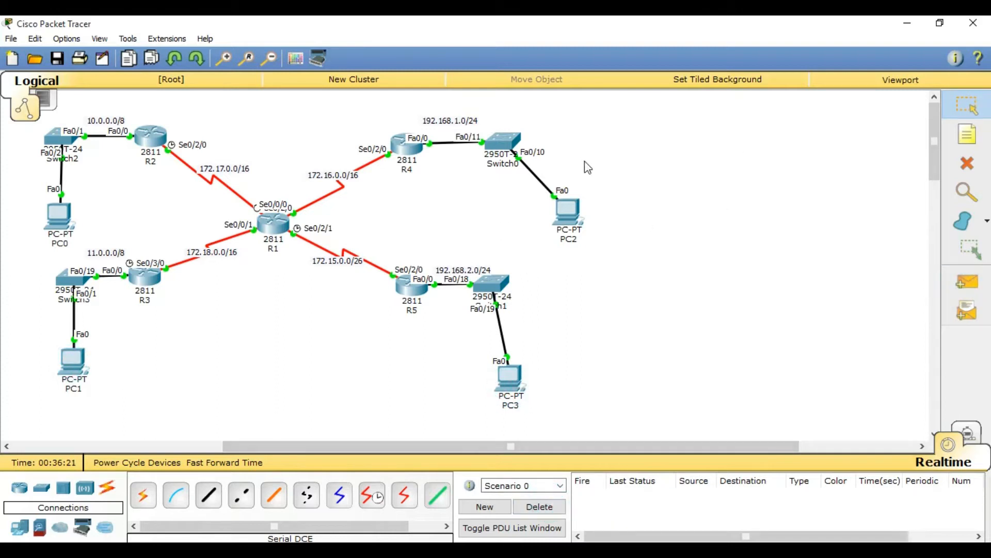
# Step: Open router R1's command line, enter privileged mode and run show ip protocols to check for active routing protocols
pyautogui.click(274, 223)
pyautogui.click(535, 389)
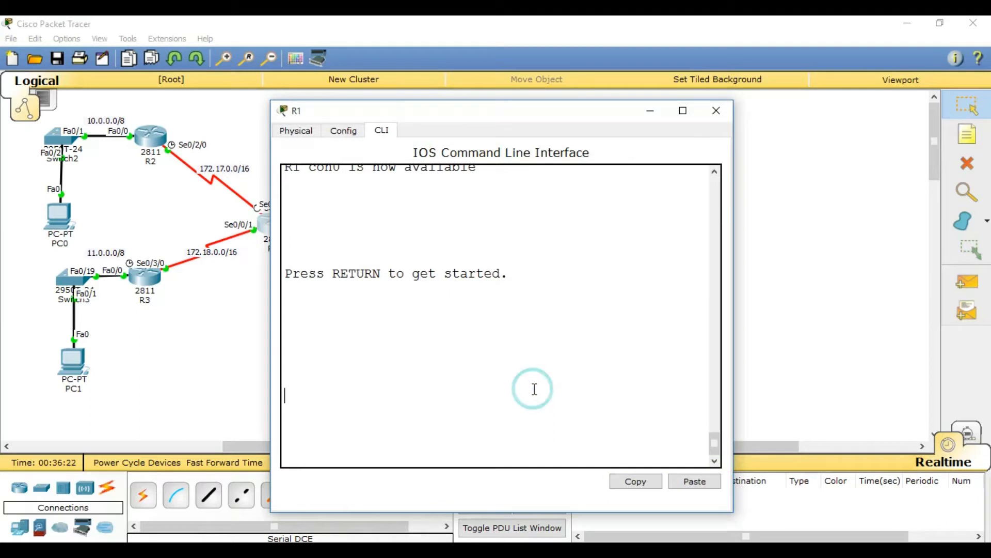
pyautogui.press('Return')
pyautogui.write('en')
pyautogui.press('Return')
pyautogui.write('show ip porr')
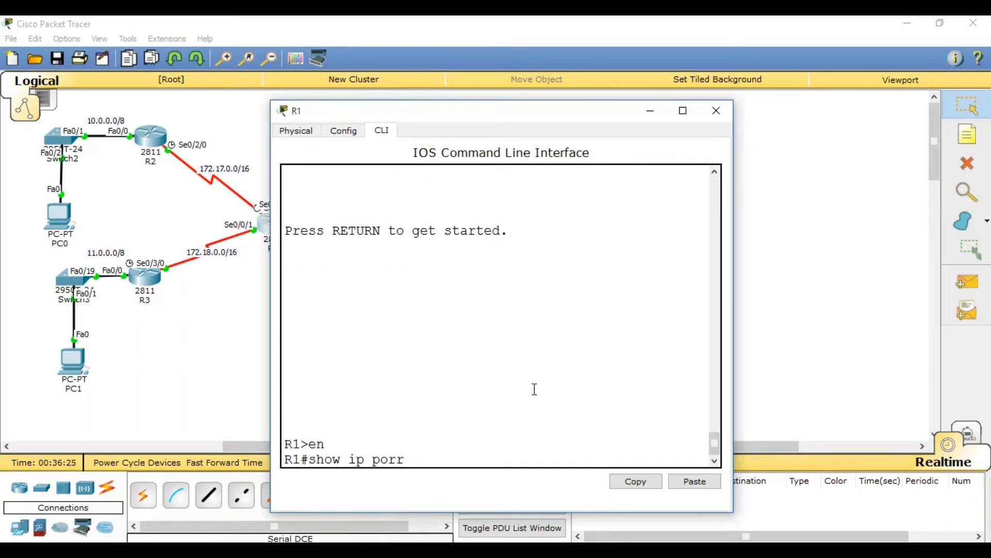
pyautogui.press('BackSpace')
pyautogui.press('BackSpace')
pyautogui.press('Tab')
pyautogui.press('BackSpace')
pyautogui.press('BackSpace')
pyautogui.write('pro')
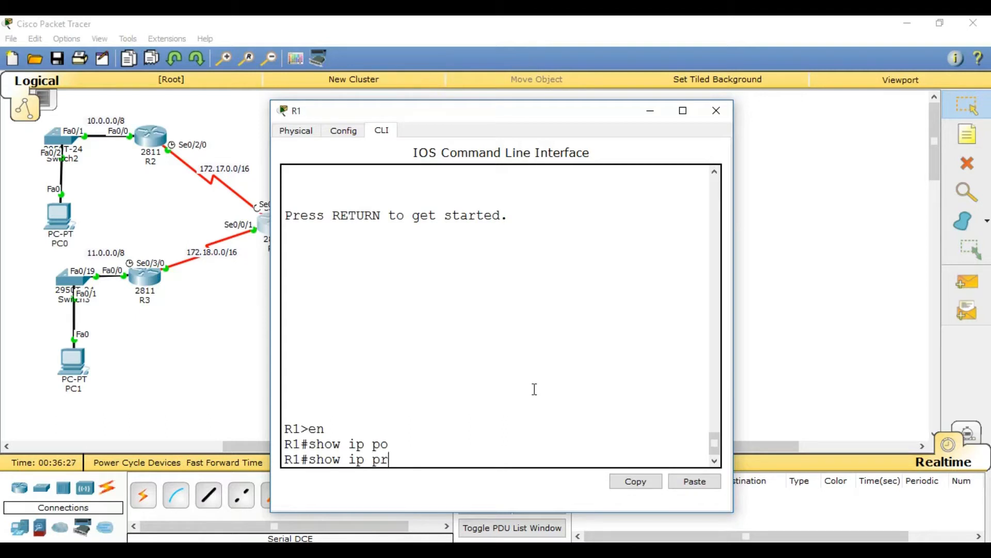
pyautogui.press('Tab')
pyautogui.press('Return')
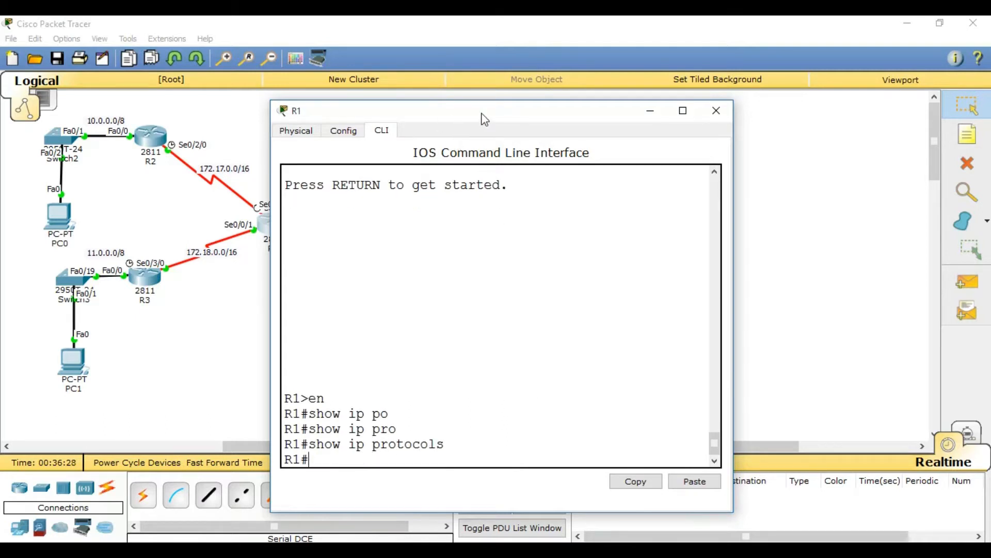
pyautogui.moveTo(483, 114); pyautogui.dragTo(508, 99)
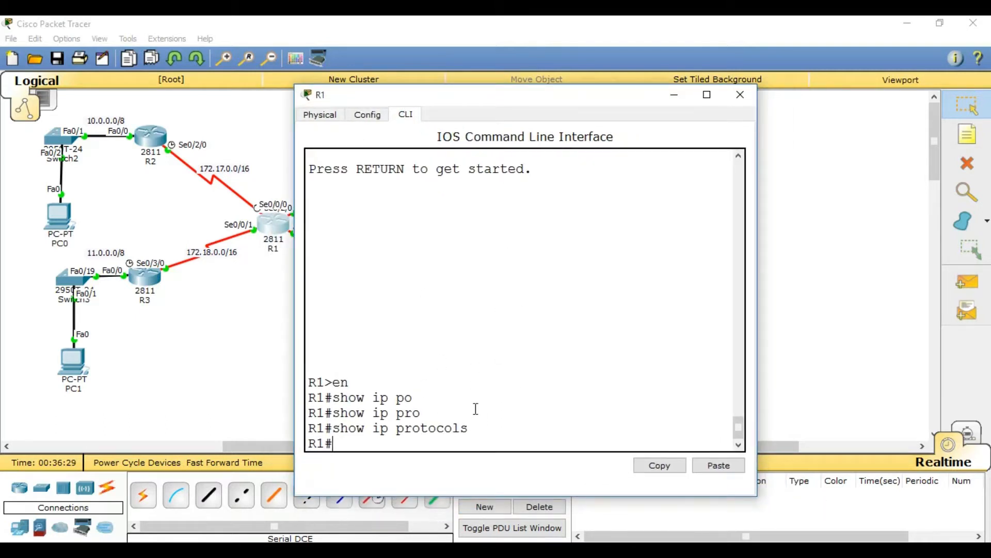
# Step: Enable RIP on R1 from global configuration mode with router rip, and return to privileged mode
pyautogui.write('conf t')
pyautogui.press('Return')
pyautogui.write('rou')
pyautogui.press('Tab')
pyautogui.write('ri')
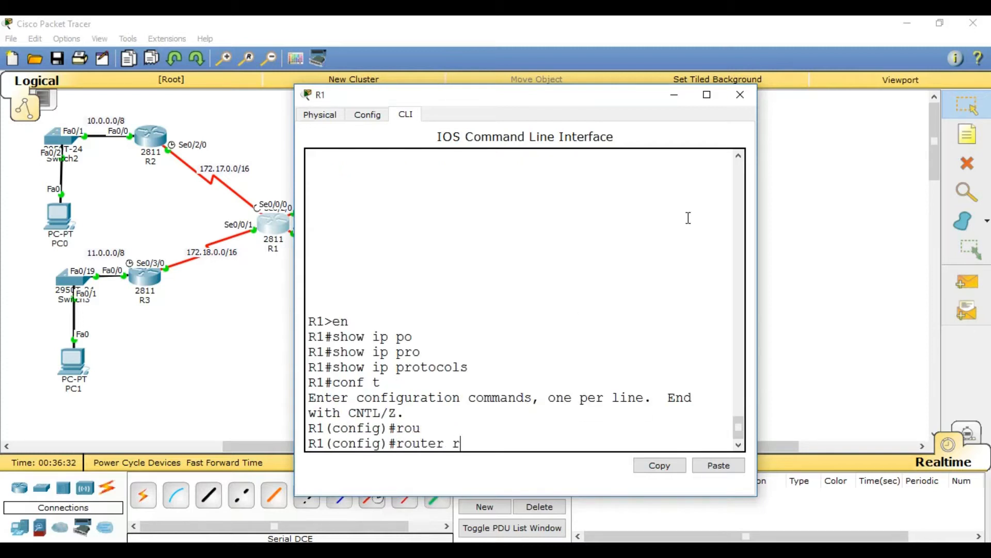
pyautogui.press('Tab')
pyautogui.press('Return')
pyautogui.write('end')
pyautogui.press('Return')
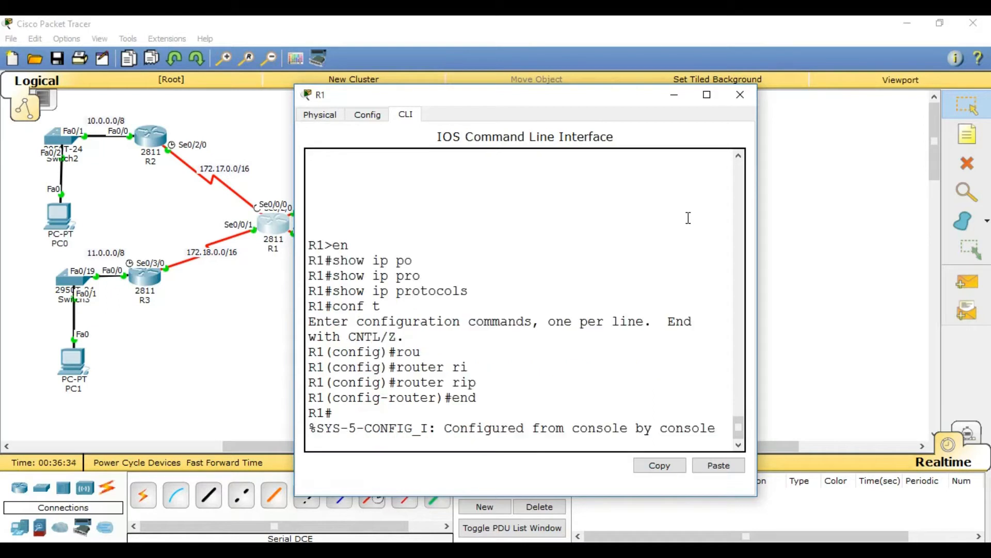
# Step: Run show ip protocols on R1 again to check its routing protocols with RIP enabled
pyautogui.press('Return')
pyautogui.write('show ip pr')
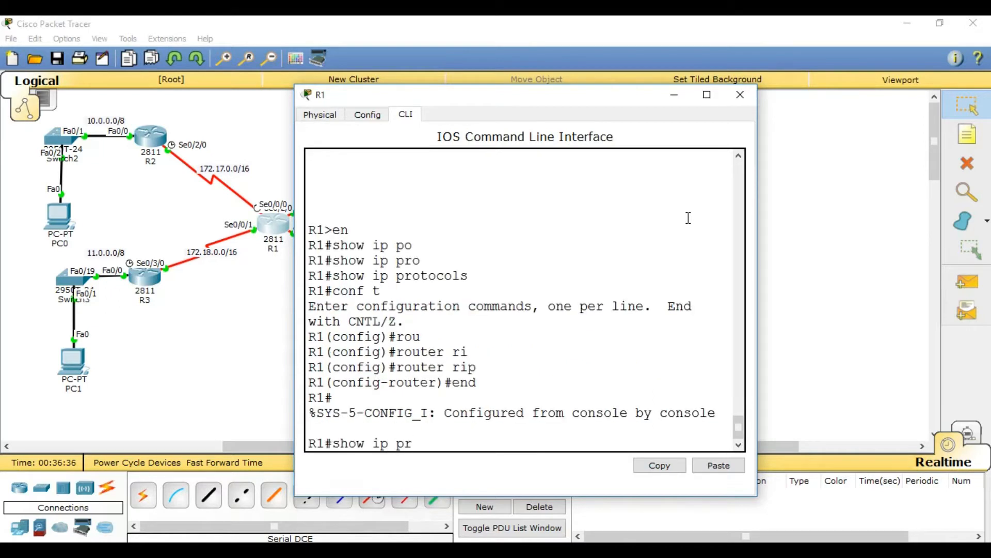
pyautogui.press('Tab')
pyautogui.press('Tab')
pyautogui.press('Return')
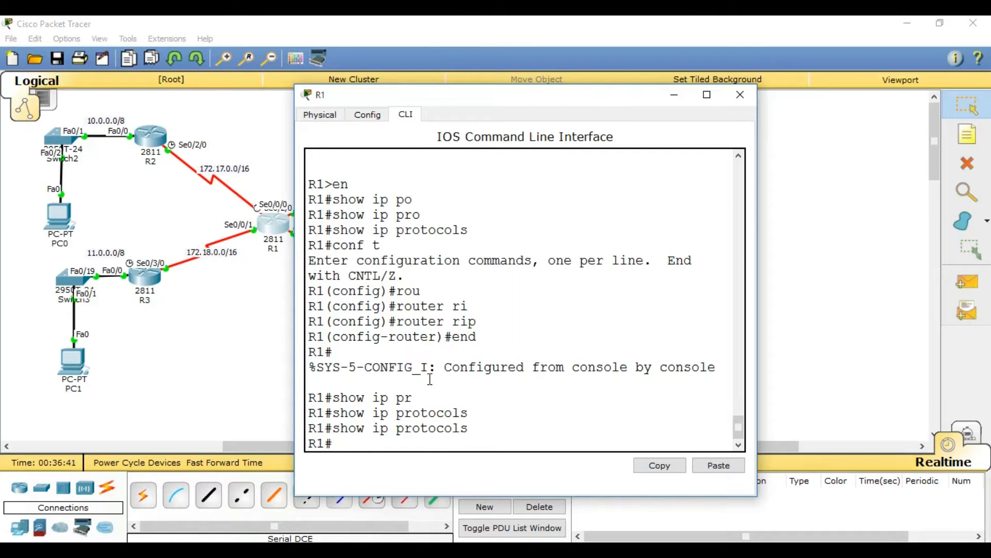
# Step: Remove RIP from R1 with no router rip, save the configuration with do wr and close the router's window
pyautogui.click(439, 440)
pyautogui.write('conf t')
pyautogui.press('Return')
pyautogui.write('no rou')
pyautogui.press('Tab')
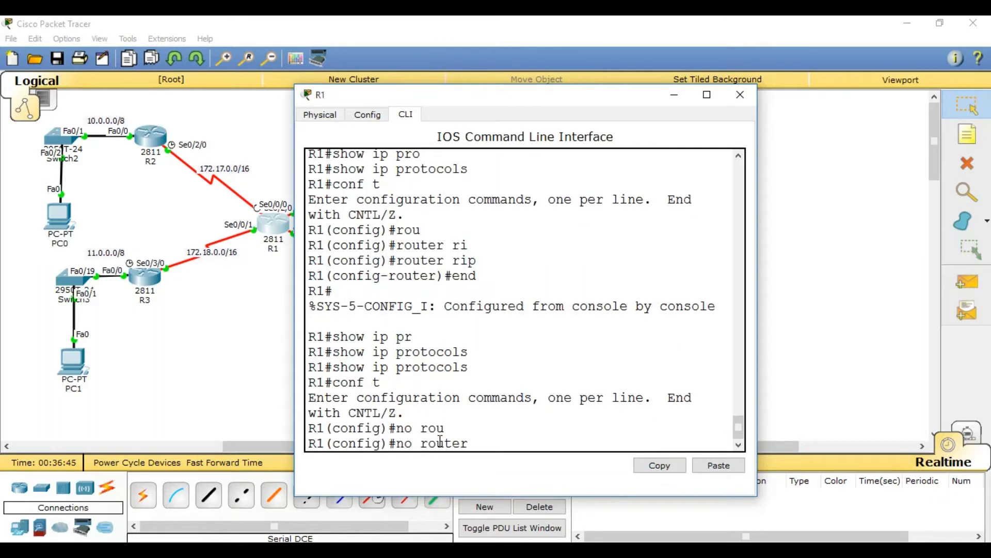
pyautogui.write('rip')
pyautogui.press('Tab')
pyautogui.press('Return')
pyautogui.write('do wr')
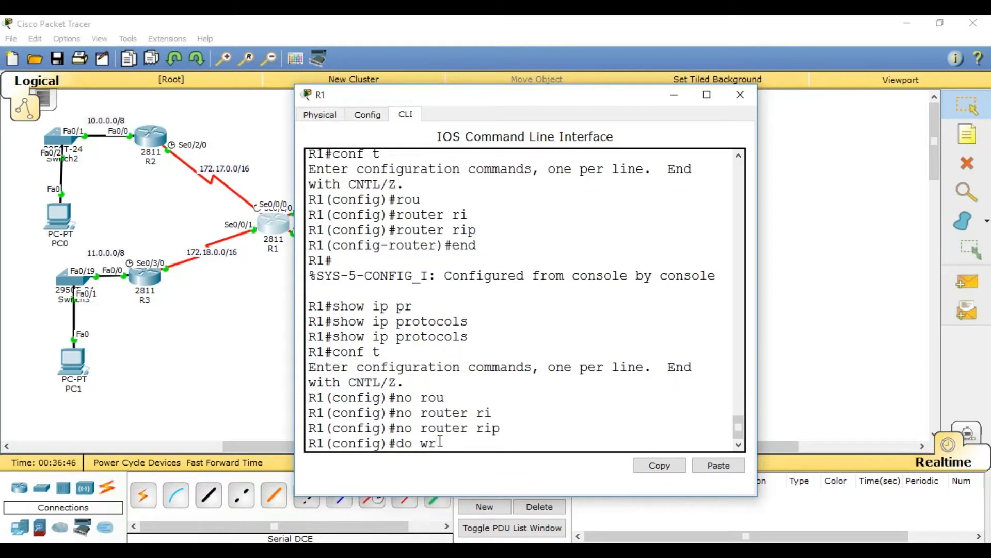
pyautogui.press('Return')
pyautogui.write('ex')
pyautogui.press('BackSpace')
pyautogui.press('BackSpace')
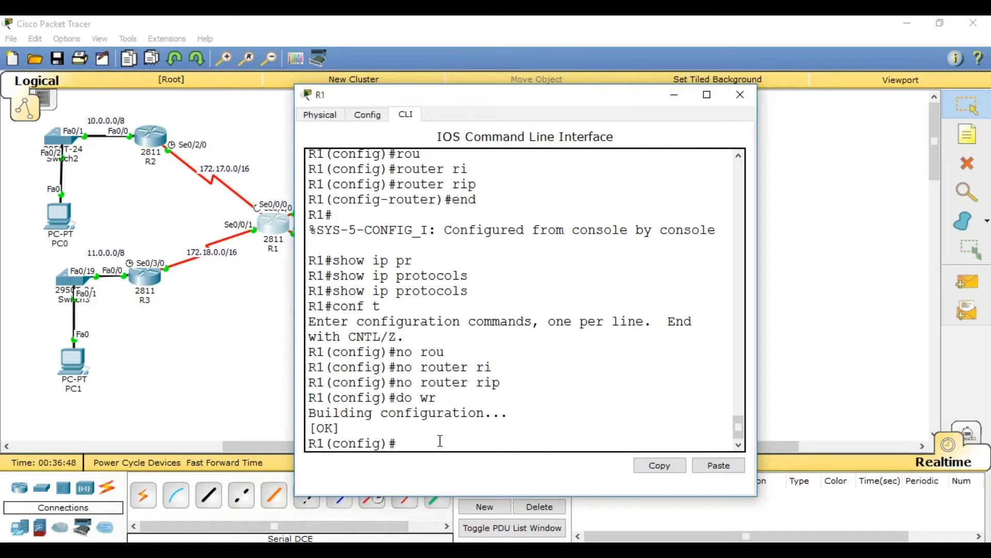
pyautogui.click(742, 95)
pyautogui.click(713, 257)
pyautogui.moveTo(688, 139); pyautogui.dragTo(155, 329)
pyautogui.click(279, 347)
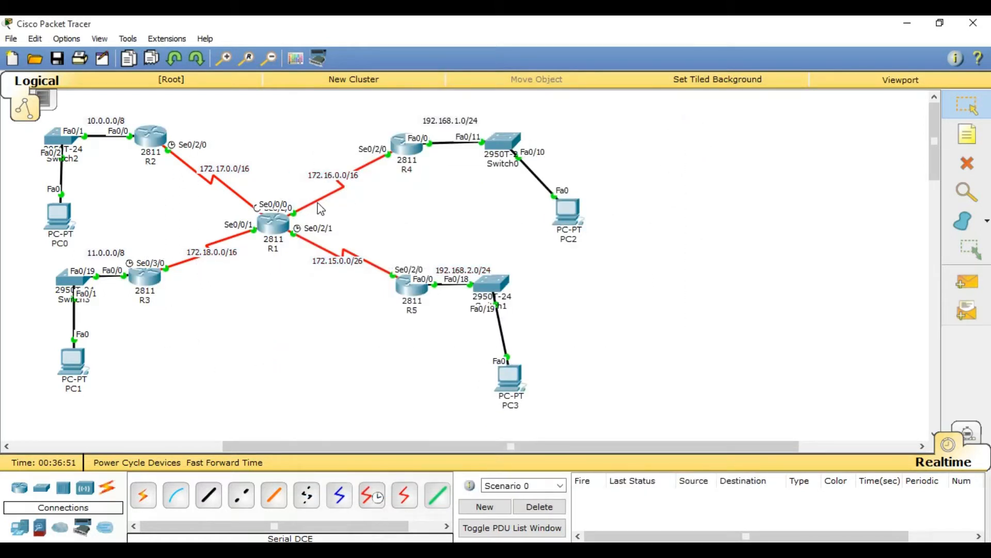
pyautogui.click(266, 307)
# Step: Reopen R1's command line, list the available OSPF process ID range and start OSPF with process ID 1
pyautogui.click(279, 227)
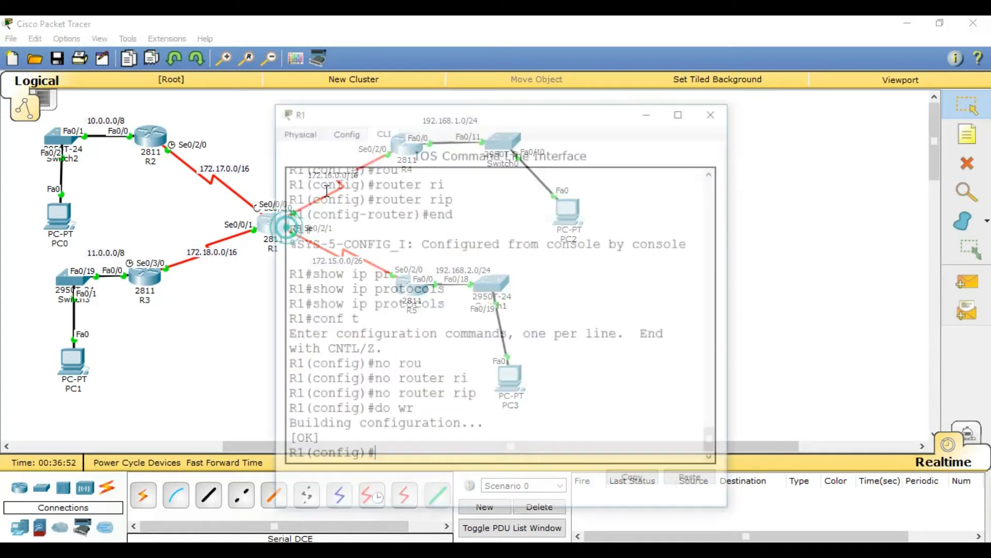
pyautogui.moveTo(354, 119); pyautogui.dragTo(489, 87)
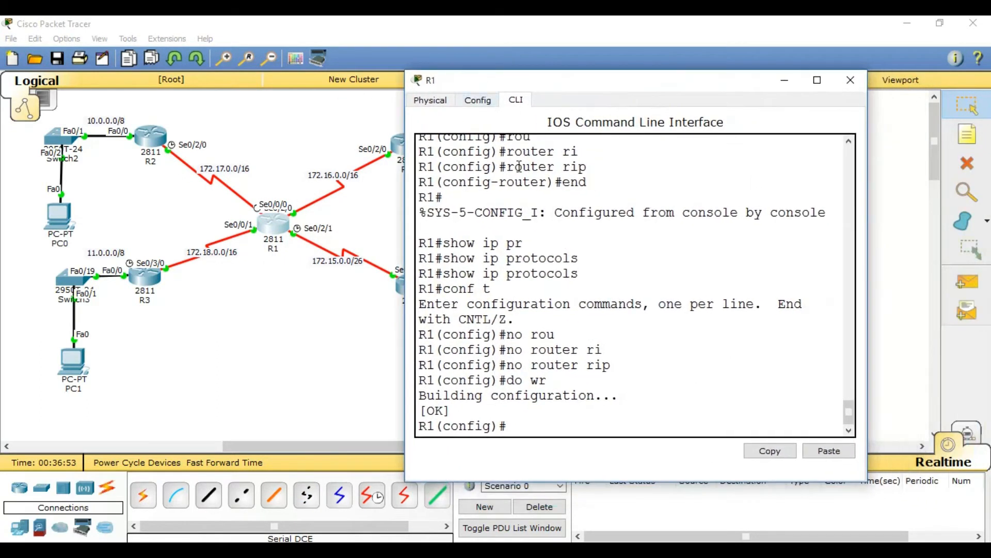
pyautogui.moveTo(410, 239); pyautogui.dragTo(202, 235)
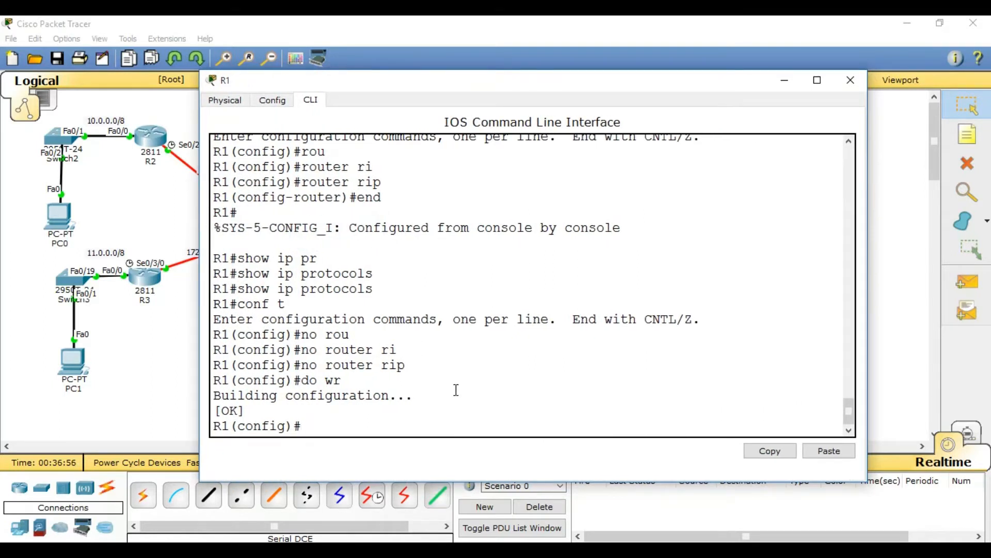
pyautogui.write('rou')
pyautogui.press('Tab')
pyautogui.write('os')
pyautogui.press('Tab')
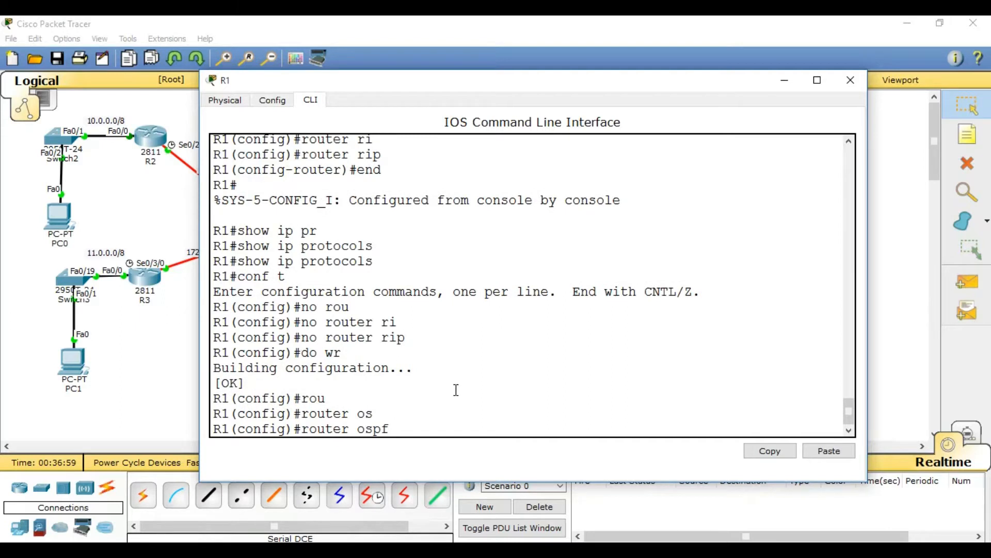
pyautogui.write('?')
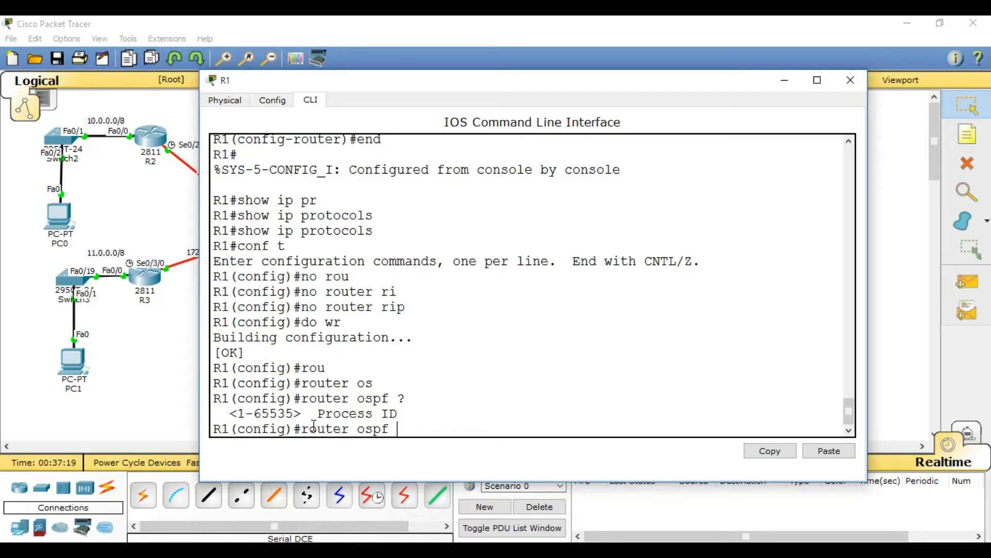
pyautogui.write('1')
pyautogui.press('Return')
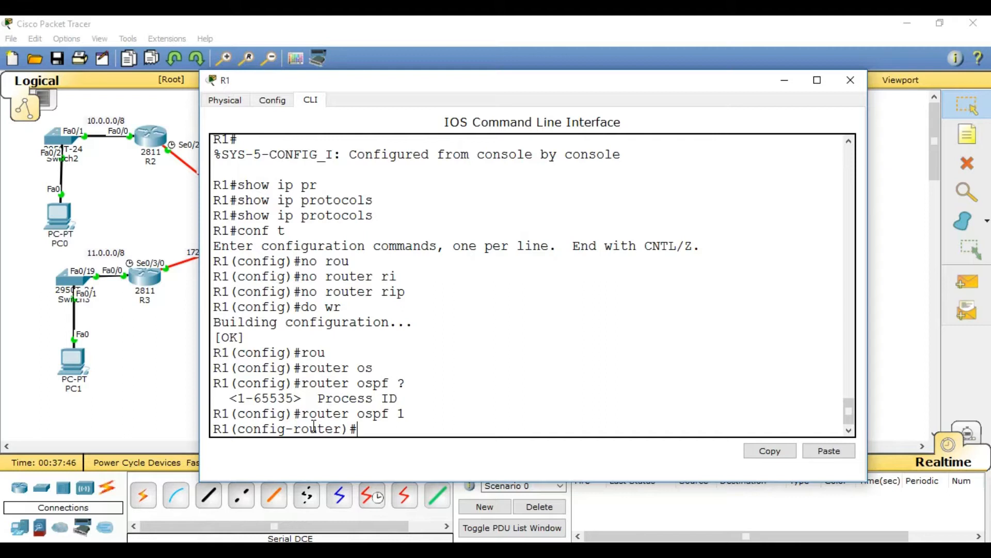
# Step: List R1's directly connected networks from router configuration mode with do show ip route c
pyautogui.write('do show ip route c')
pyautogui.press('Return')
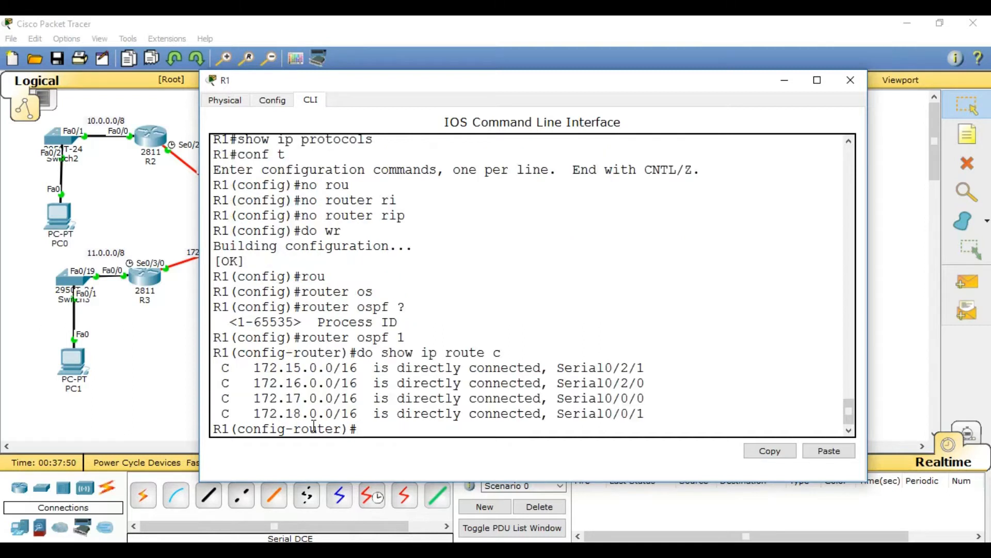
pyautogui.doubleClick(498, 353)
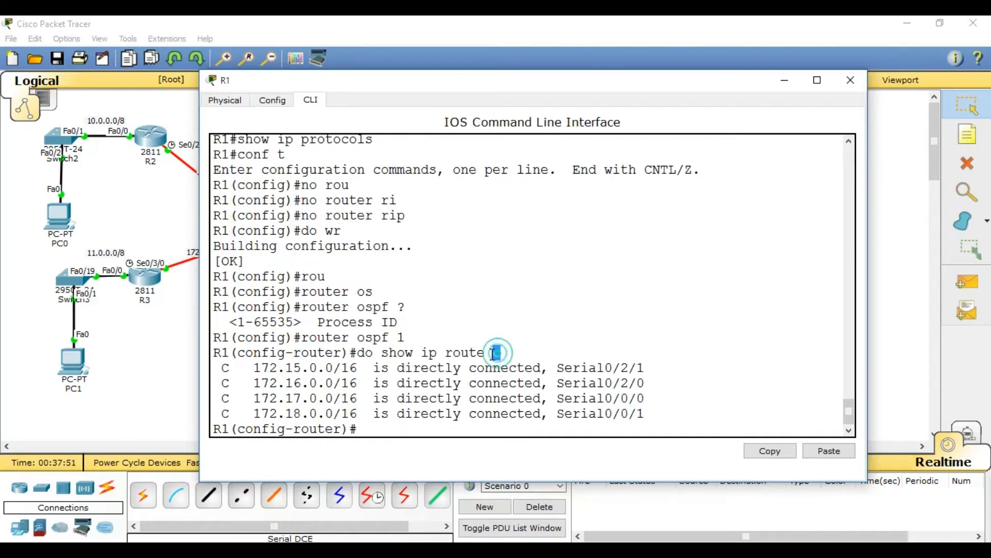
# Step: Review R1's connected networks, enter network 172.15.0.0 in OSPF configuration and query which argument follows it
pyautogui.click(427, 353)
pyautogui.moveTo(505, 355); pyautogui.dragTo(364, 356)
pyautogui.click(471, 354)
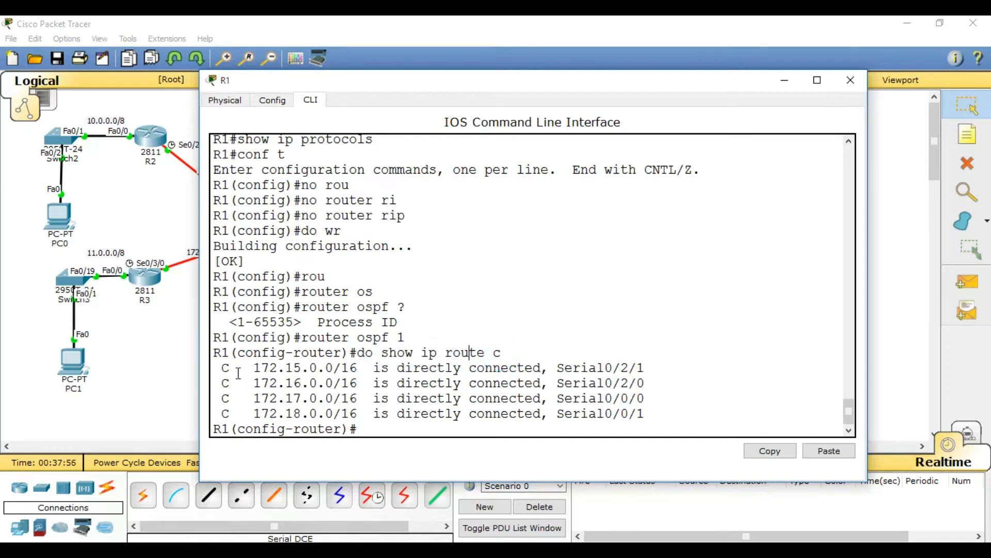
pyautogui.moveTo(221, 368); pyautogui.dragTo(439, 413)
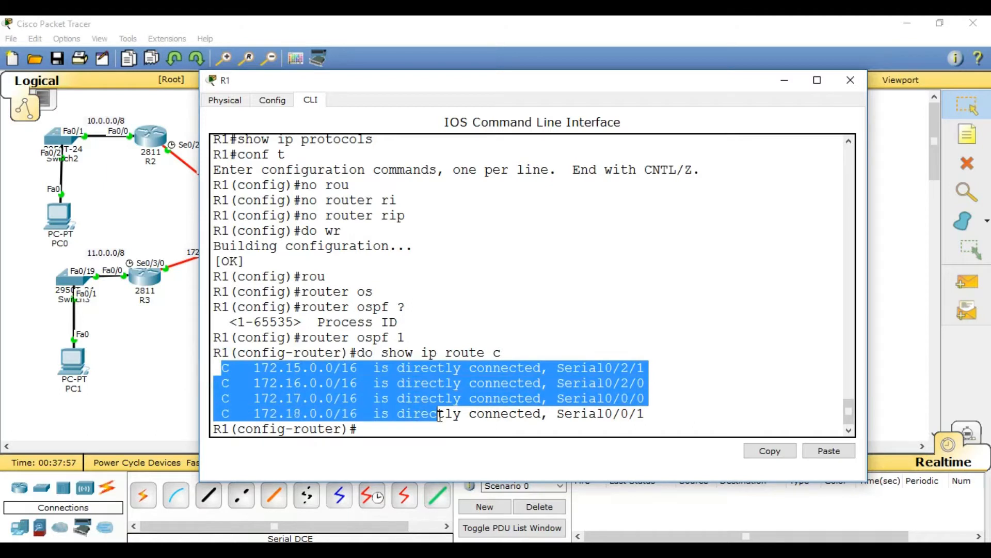
pyautogui.click(333, 384)
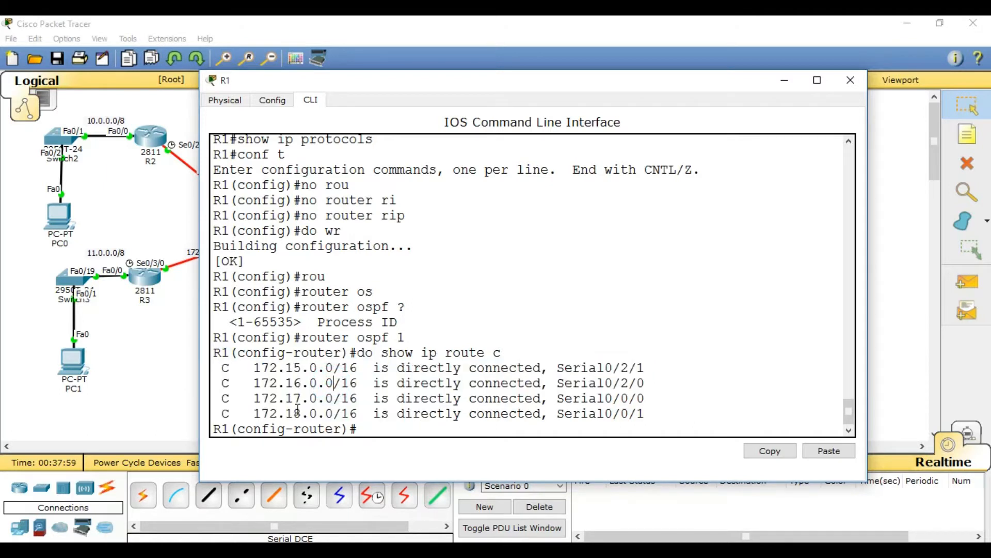
pyautogui.moveTo(358, 372); pyautogui.dragTo(344, 370)
pyautogui.click(409, 429)
pyautogui.write('network 172.15.0.0')
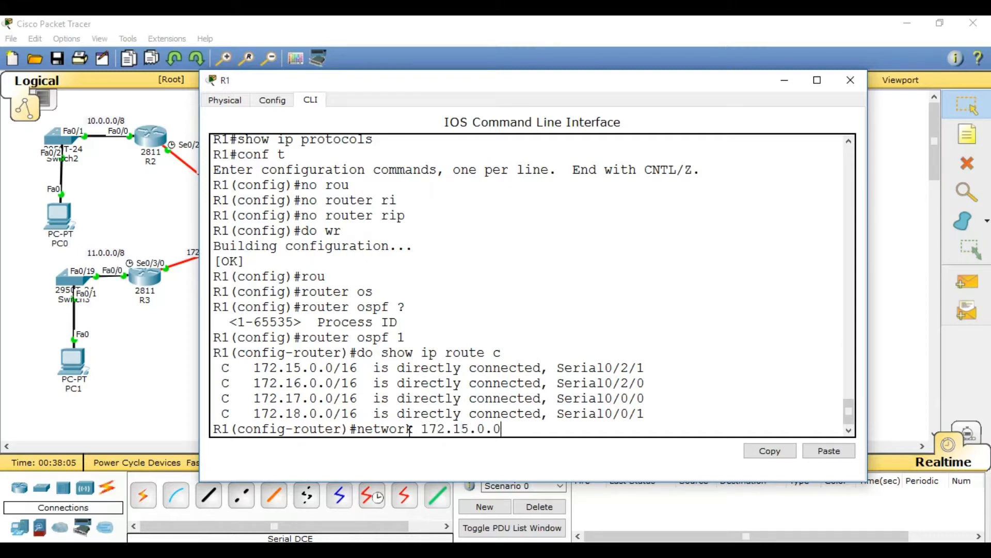
pyautogui.write(' ?')
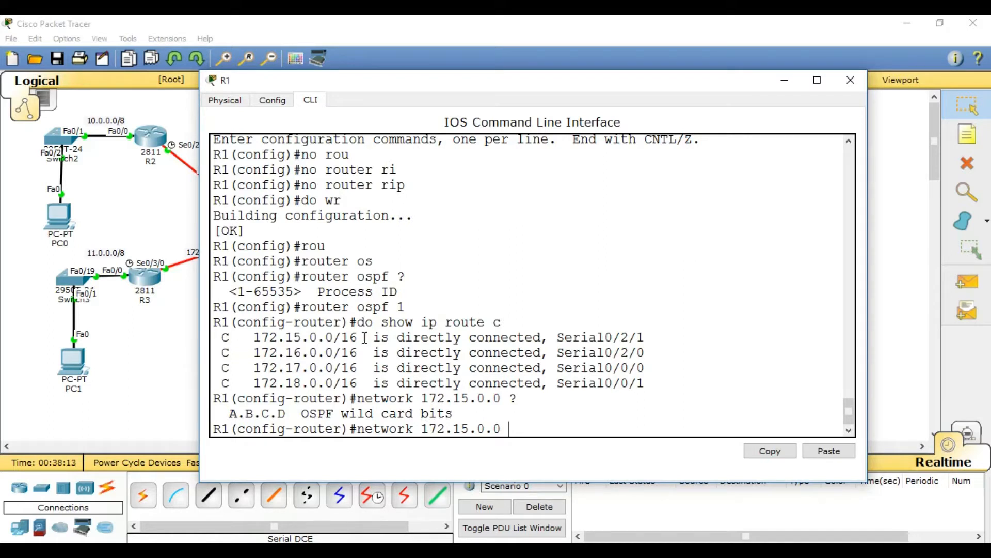
# Step: Add a workspace note beside PC2 calculating the wildcard mask, with lines 255.255.255.255, 255.255.0.0, a dashed rule and 0 . 0. 255.255
pyautogui.click(188, 346)
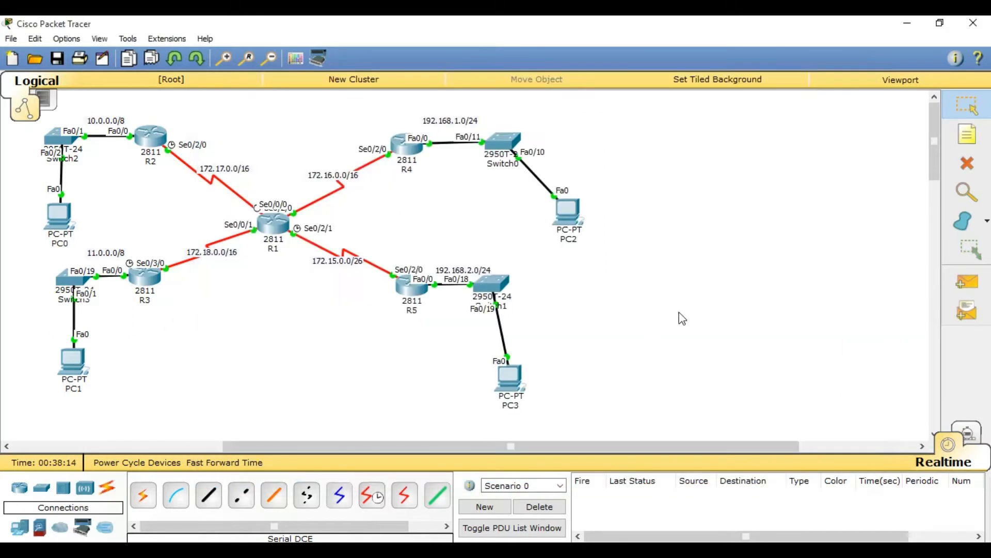
pyautogui.click(968, 134)
pyautogui.click(690, 204)
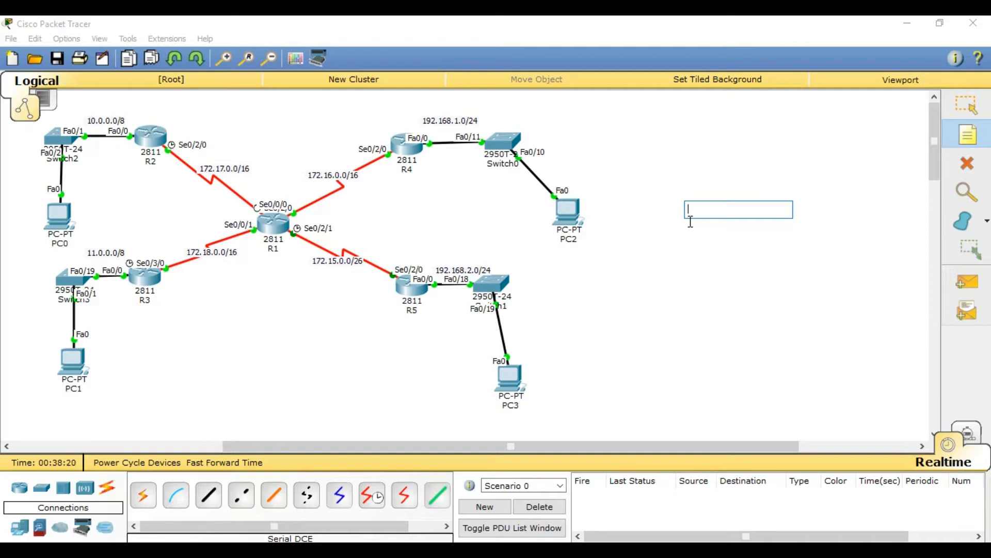
pyautogui.write('25')
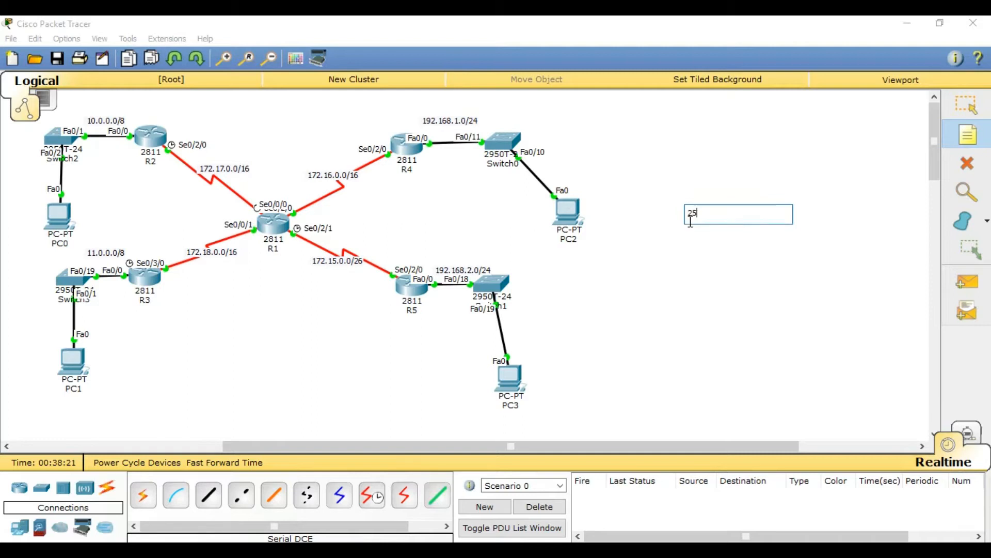
pyautogui.write('5.255.255.255')
pyautogui.press('Return')
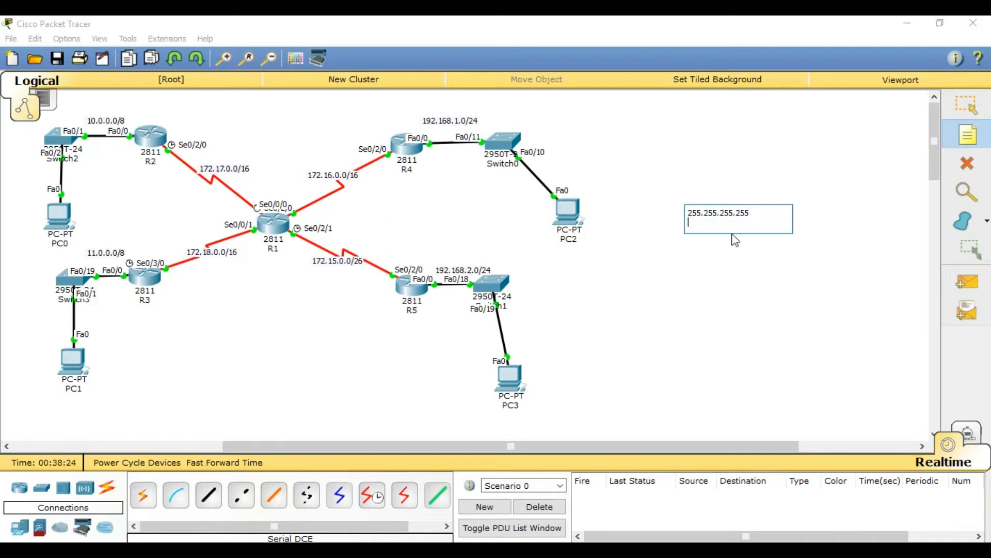
pyautogui.write('255.255.0.0')
pyautogui.press('Return')
pyautogui.write('-----------------------')
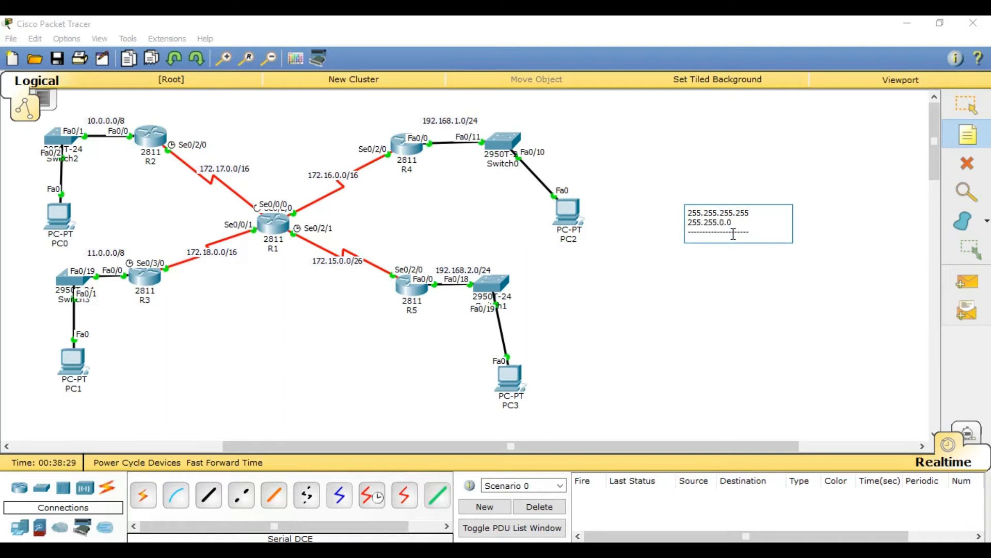
pyautogui.press('Return')
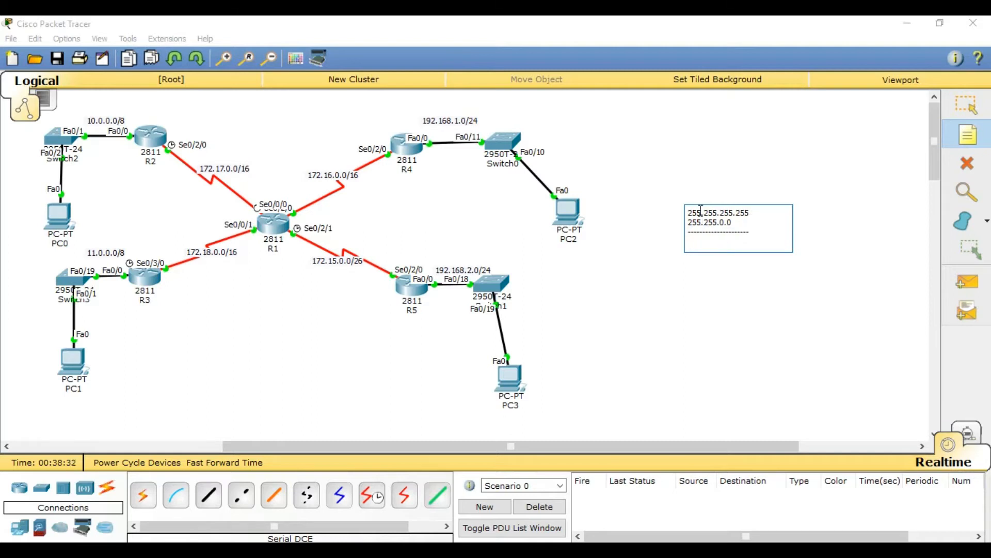
pyautogui.write('0 . 0. 255.255')
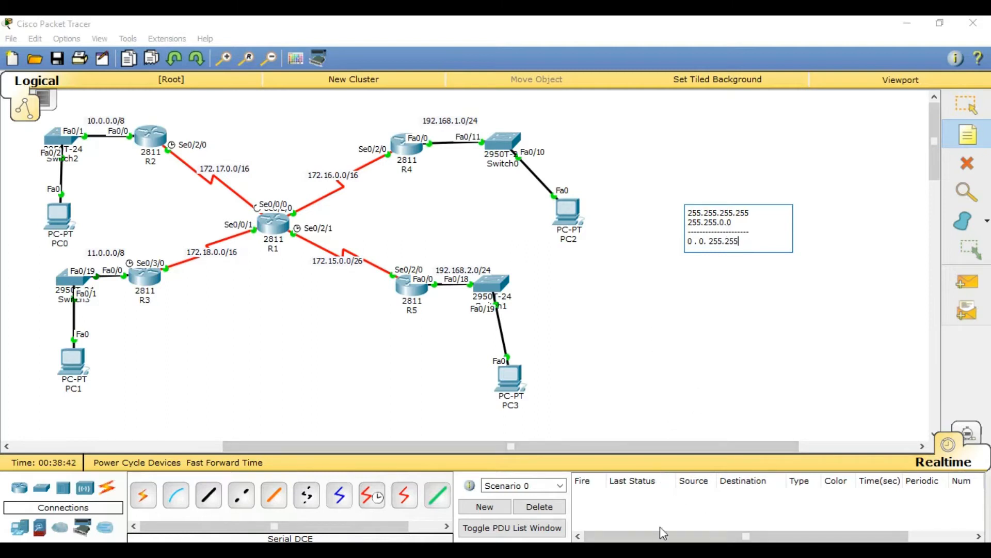
pyautogui.click(724, 325)
pyautogui.press('Escape')
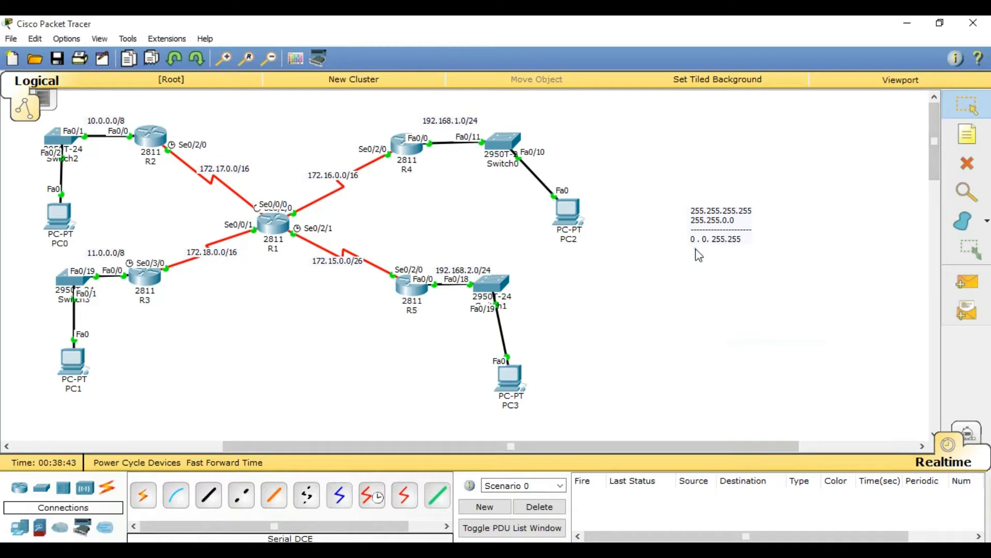
# Step: Delete the wildcard mask calculation note from the workspace
pyautogui.moveTo(813, 170); pyautogui.dragTo(664, 272)
pyautogui.press('Delete')
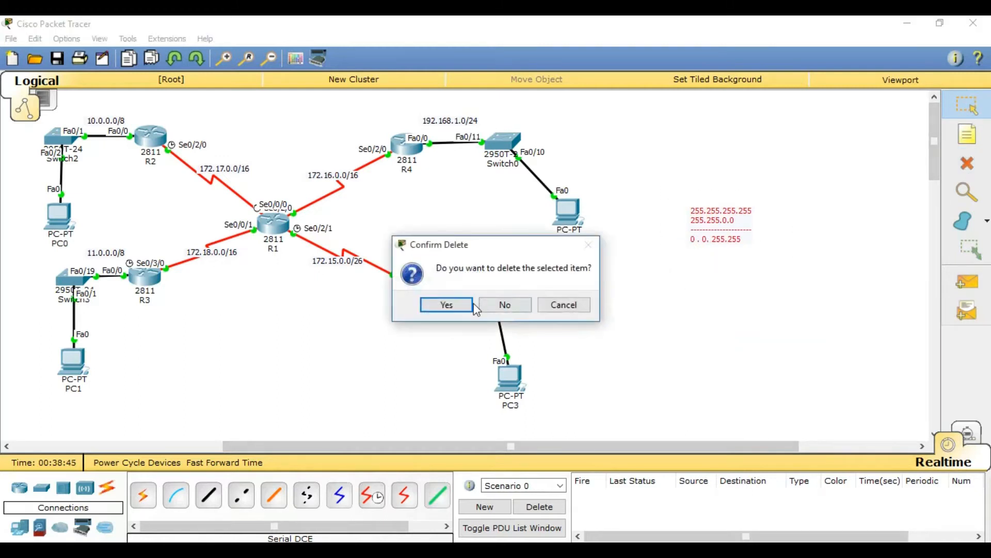
pyautogui.click(471, 304)
# Step: Return to R1's command line and advertise 172.15.0.0 with wildcard 0.0.255.255 in area 0, querying the option after the wildcard
pyautogui.click(646, 549)
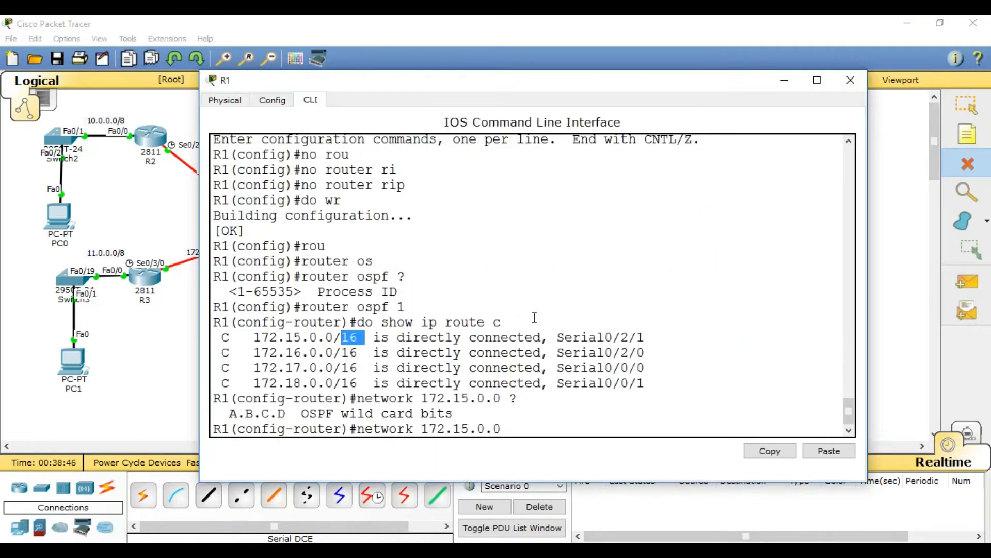
pyautogui.click(549, 428)
pyautogui.write('0.0.255.255')
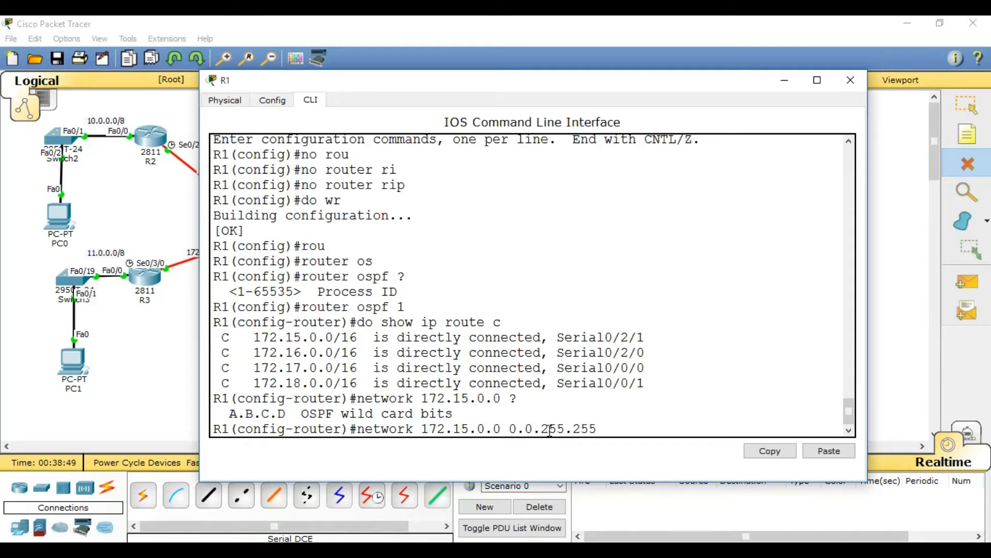
pyautogui.write(' ?')
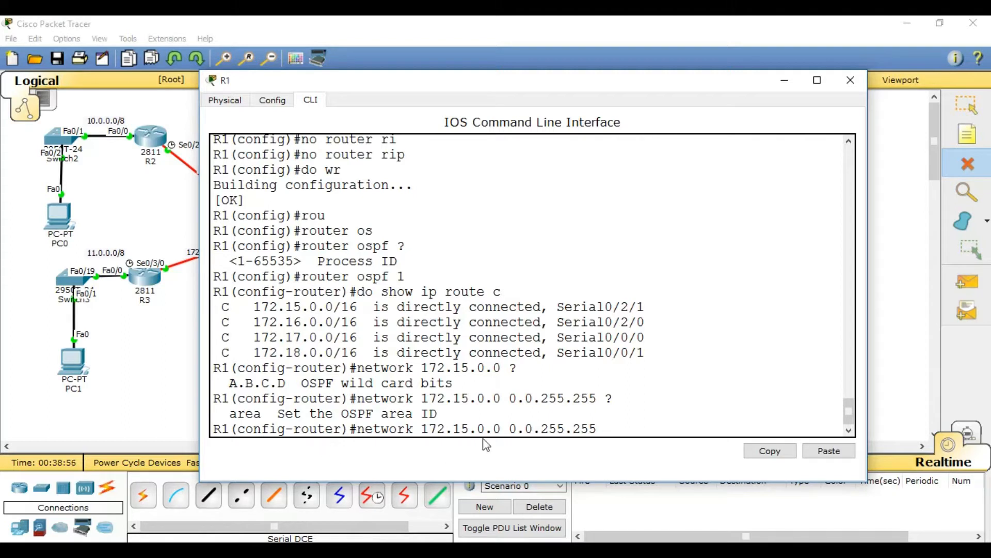
pyautogui.write('ar')
pyautogui.press('Tab')
pyautogui.write('0')
pyautogui.press('Return')
# Step: Reuse the previous network statement on R1 to advertise 172.16.0.0 0.0.255.255 in area 0
pyautogui.press('Up')
pyautogui.press('Left')
pyautogui.press('Left')
pyautogui.press('Left')
pyautogui.press('Left')
pyautogui.press('Left')
pyautogui.press('Left')
pyautogui.press('Left')
pyautogui.press('Left')
pyautogui.press('Left')
pyautogui.press('Left')
pyautogui.press('Left')
pyautogui.press('Left')
pyautogui.press('Left')
pyautogui.press('Left')
pyautogui.press('Left')
pyautogui.press('Left')
pyautogui.press('Left')
pyautogui.press('Left')
pyautogui.press('Left')
pyautogui.press('Left')
pyautogui.press('Right')
pyautogui.press('Delete')
pyautogui.write('6')
pyautogui.press('Return')
# Step: Advertise network 172.17.0.0 0.0.255.255 in area 0 on R1 by editing the recalled statement
pyautogui.press('Up')
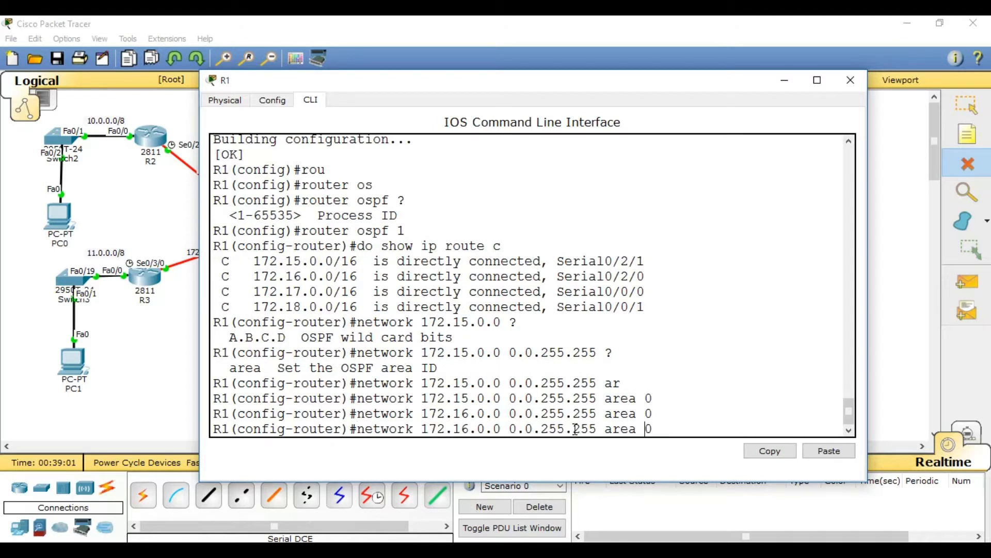
pyautogui.press('Left')
pyautogui.press('Left')
pyautogui.press('Left')
pyautogui.press('Left')
pyautogui.press('Left')
pyautogui.press('Left')
pyautogui.press('Left')
pyautogui.press('Left')
pyautogui.press('Left')
pyautogui.press('Left')
pyautogui.press('BackSpace')
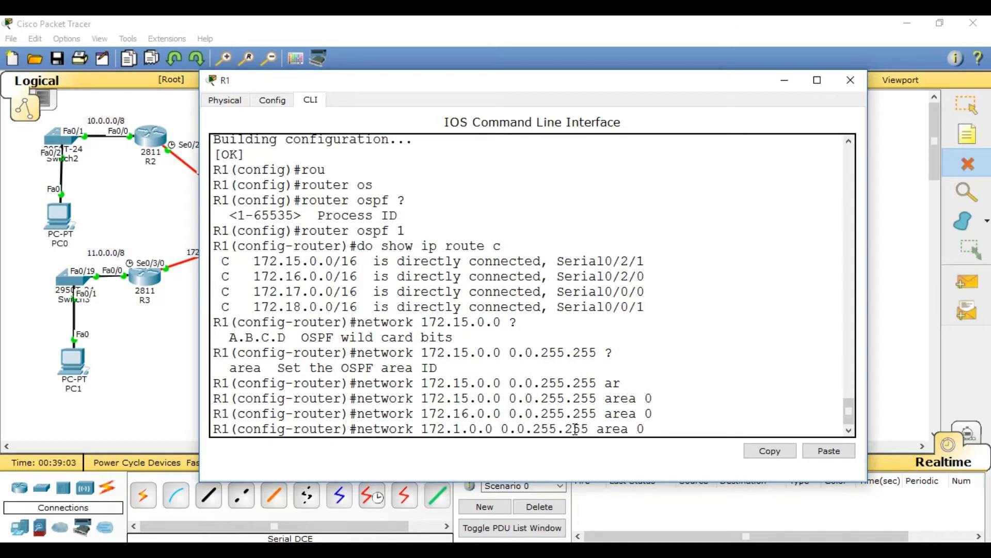
pyautogui.write('7')
pyautogui.press('Return')
# Step: Advertise network 172.18.0.0 0.0.255.255 in area 0 on R1 and save the configuration with do wr
pyautogui.press('Up')
pyautogui.press('Left')
pyautogui.press('Left')
pyautogui.press('Left')
pyautogui.press('Left')
pyautogui.press('Left')
pyautogui.press('Left')
pyautogui.press('Left')
pyautogui.press('Left')
pyautogui.press('Left')
pyautogui.press('Left')
pyautogui.press('BackSpace')
pyautogui.write('8')
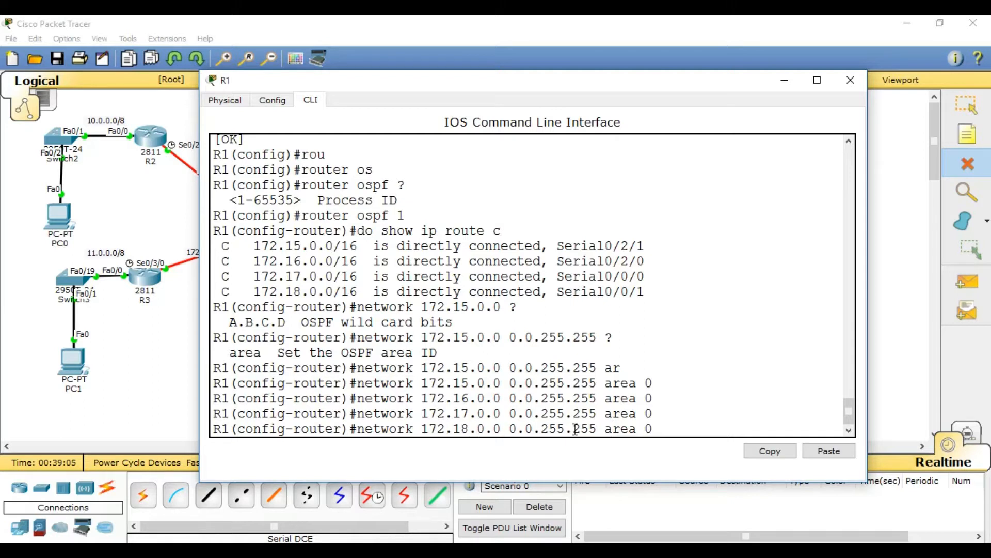
pyautogui.press('Return')
pyautogui.write('do wr')
pyautogui.press('Return')
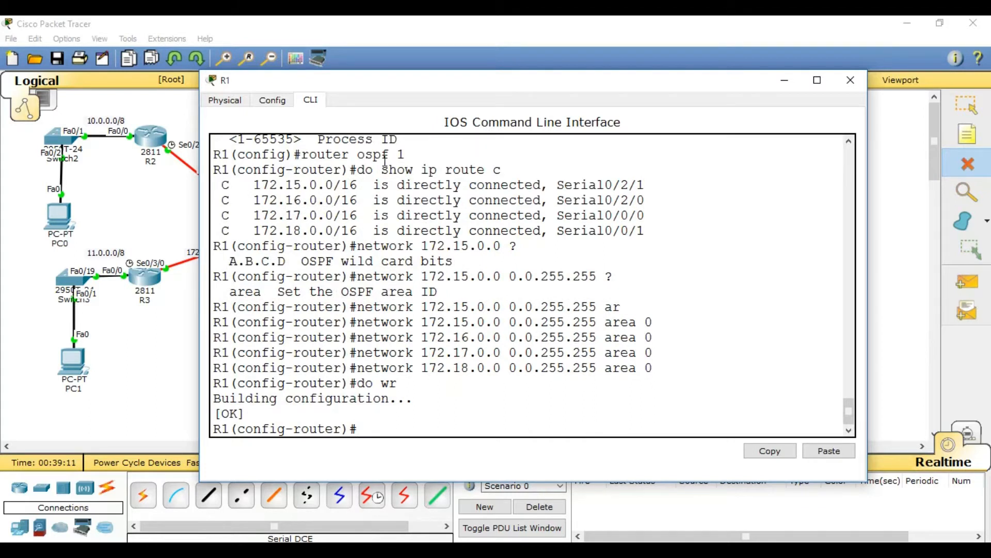
# Step: Leave R1's configuration mode with end and display its routing table with show ip route
pyautogui.write('end')
pyautogui.press('Return')
pyautogui.write('show ip')
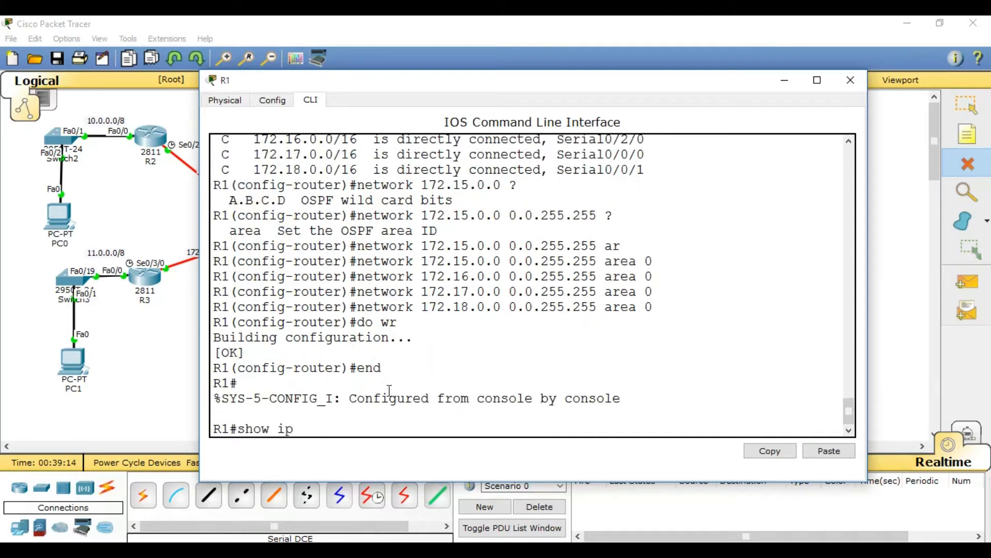
pyautogui.write(' rou')
pyautogui.press('Tab')
pyautogui.press('Return')
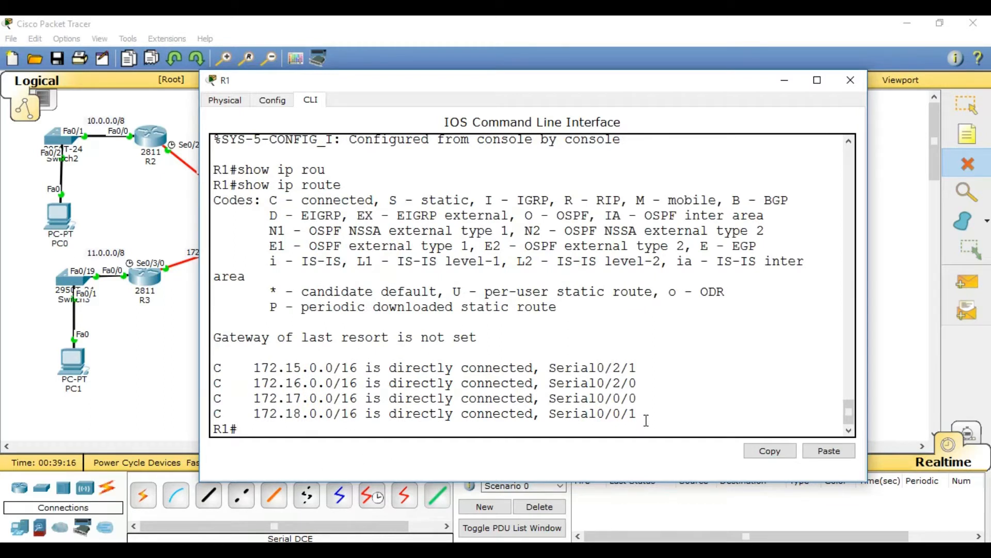
# Step: Query the options of show ip route and display R1's OSPF routes with show ip route ospf 1
pyautogui.press('Up')
pyautogui.write('?')
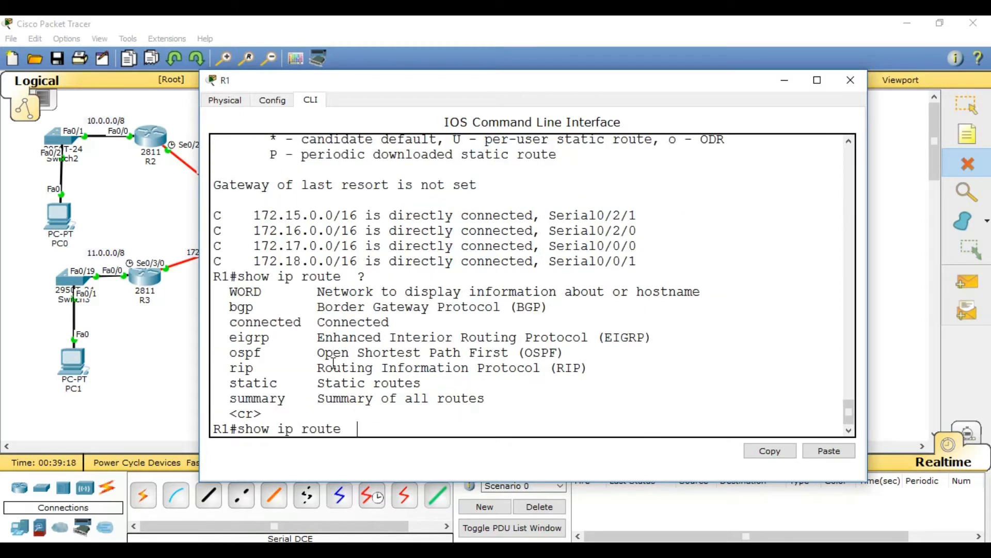
pyautogui.write('os')
pyautogui.press('Tab')
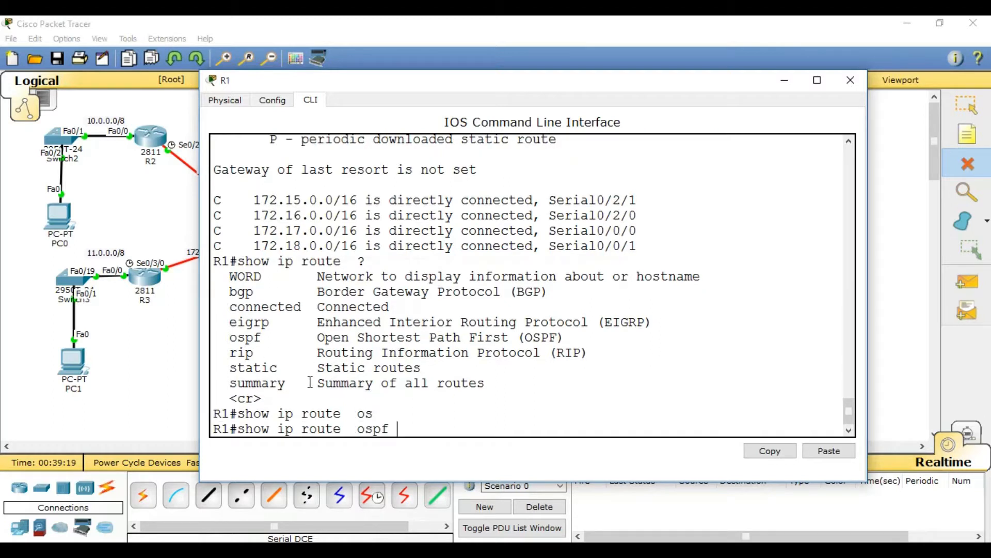
pyautogui.write('?')
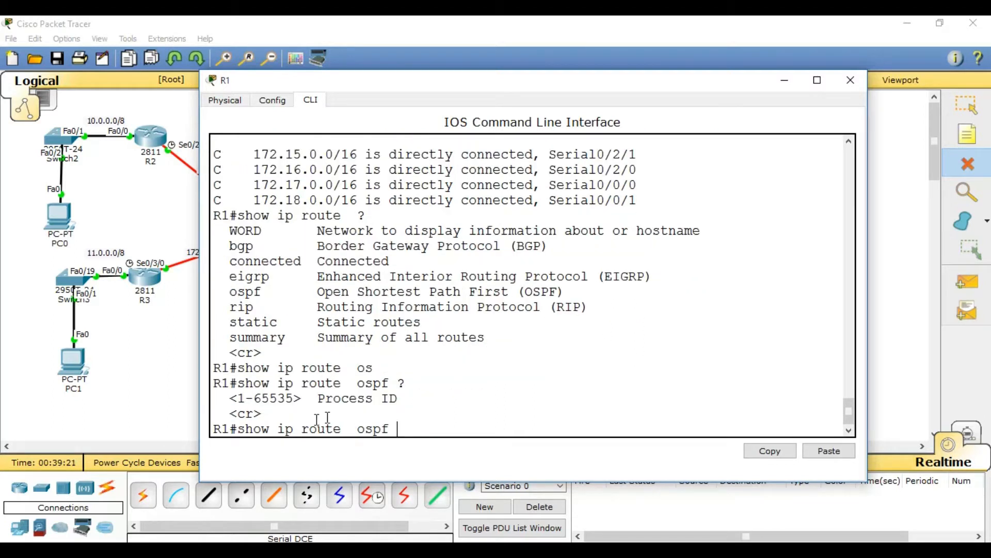
pyautogui.write('1 ?')
pyautogui.press('Return')
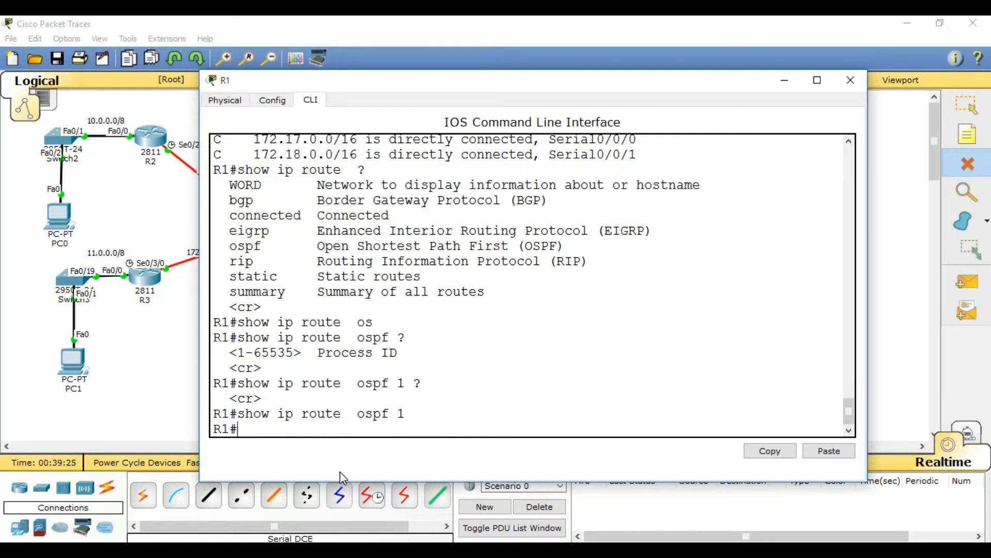
# Step: List the show ip ospf options on R1 and review the database, neighbor and interface entries
pyautogui.write('show ip os')
pyautogui.press('Tab')
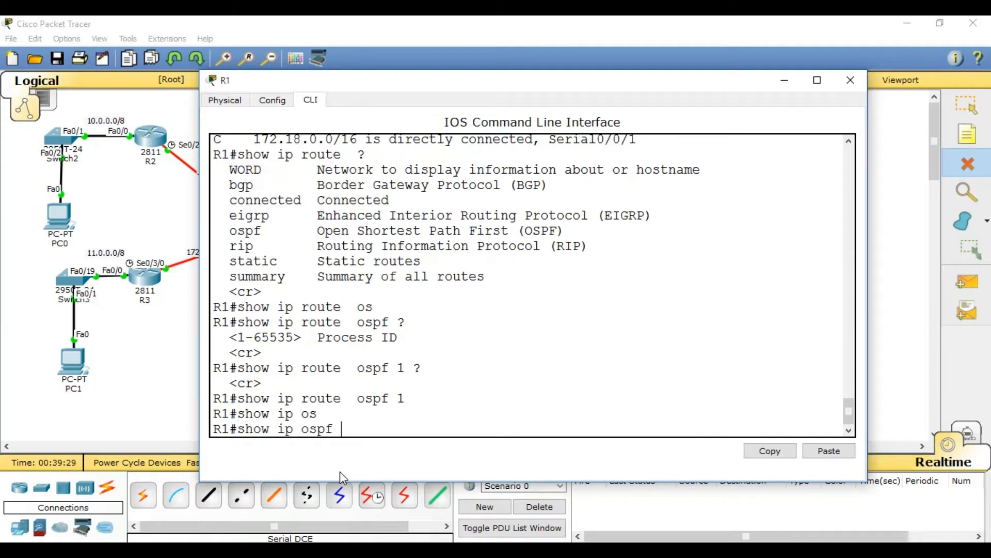
pyautogui.write('?')
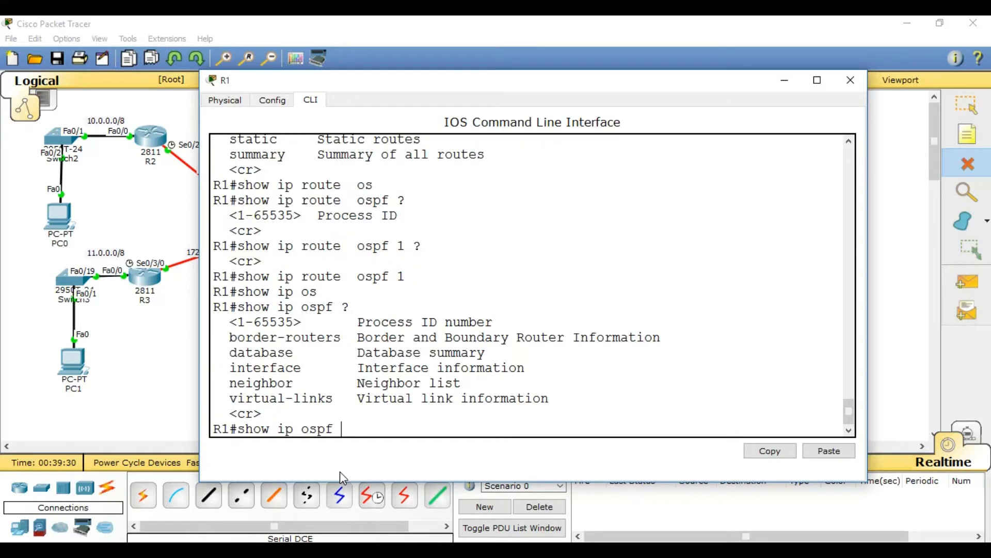
pyautogui.moveTo(222, 352); pyautogui.dragTo(305, 352)
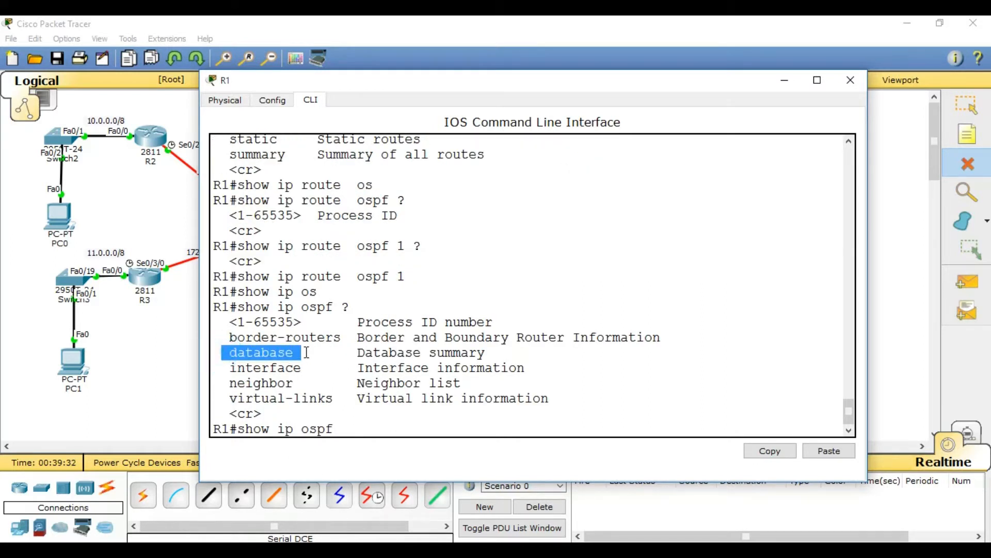
pyautogui.moveTo(222, 383); pyautogui.dragTo(303, 383)
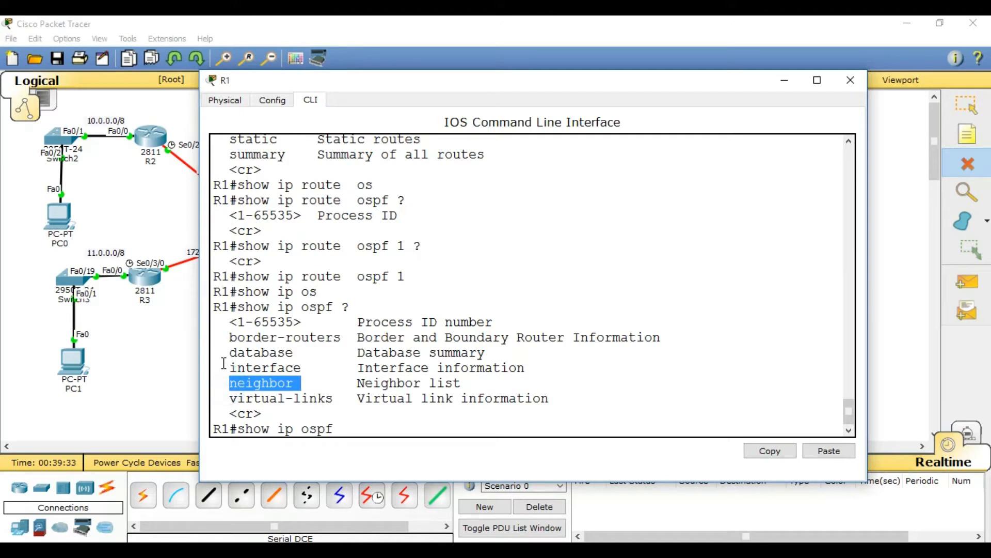
pyautogui.moveTo(223, 368); pyautogui.dragTo(304, 368)
pyautogui.click(383, 414)
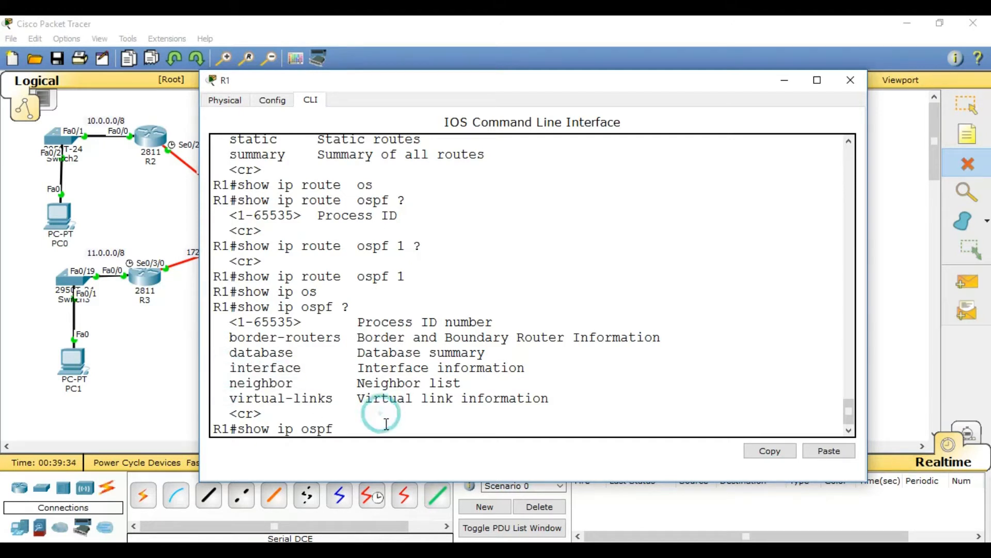
# Step: Display R1's OSPF link-state database with show ip ospf database and examine the router link entry
pyautogui.write('dat')
pyautogui.press('Tab')
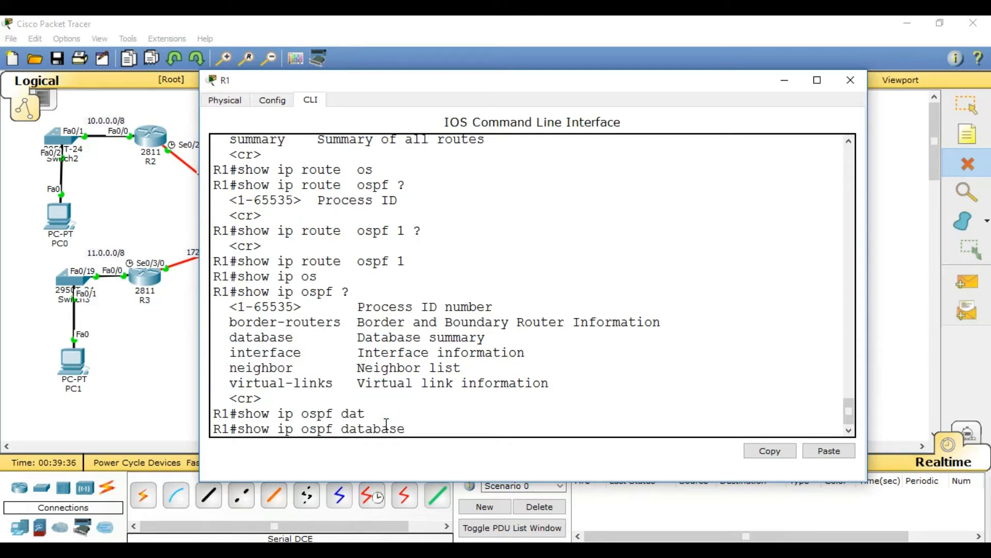
pyautogui.press('Return')
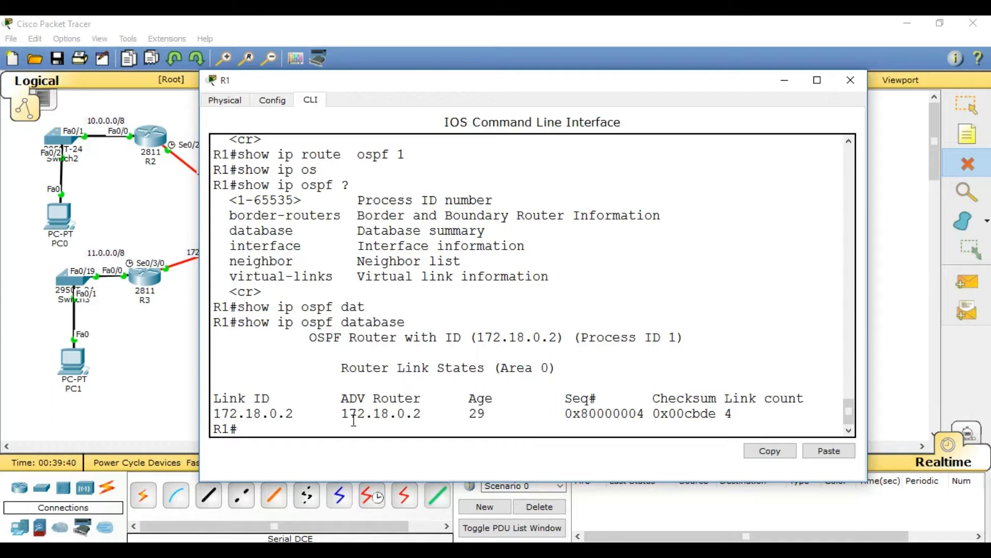
pyautogui.moveTo(799, 413); pyautogui.dragTo(452, 404)
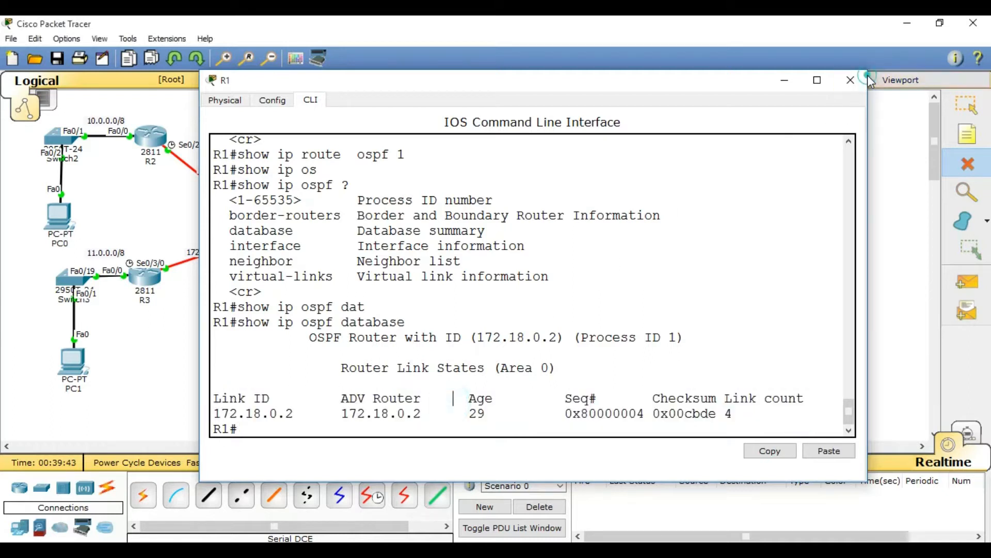
# Step: Close R1's window, open R4's command line, widen it and enter global configuration mode with en and conf t
pyautogui.click(851, 80)
pyautogui.press('Escape')
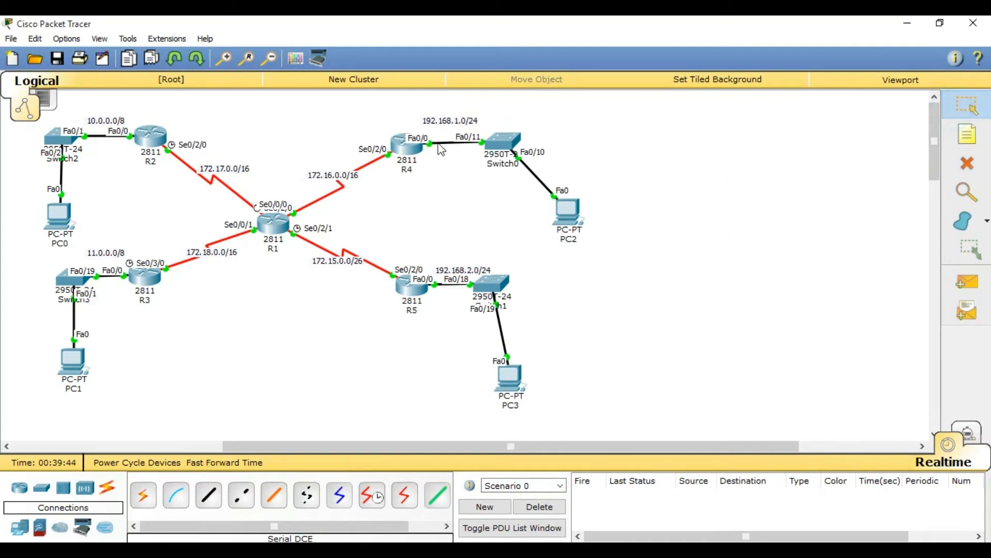
pyautogui.click(407, 144)
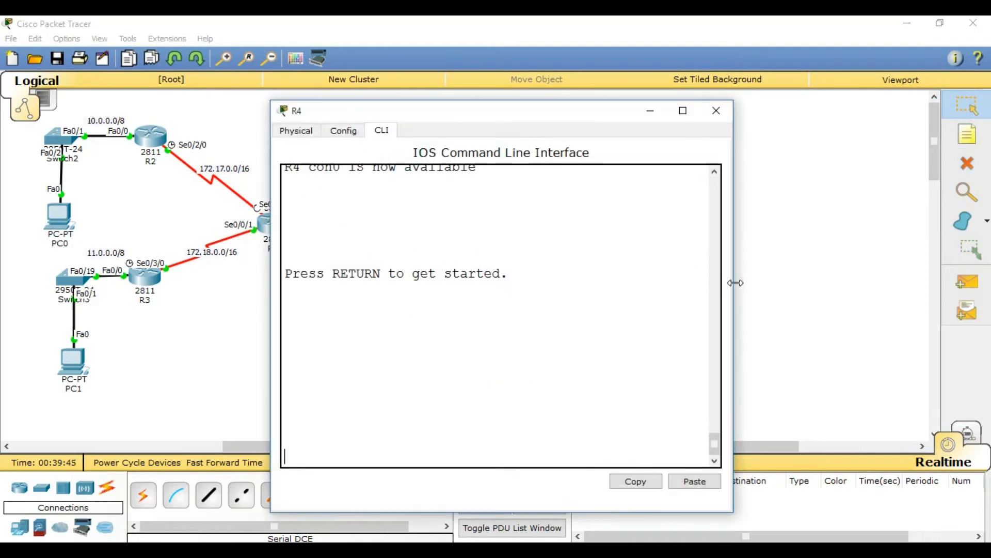
pyautogui.moveTo(735, 283); pyautogui.dragTo(874, 283)
pyautogui.click(695, 334)
pyautogui.press('Return')
pyautogui.write('conf t')
pyautogui.press('Return')
pyautogui.write('en')
pyautogui.press('Return')
pyautogui.write('conf t')
pyautogui.press('Return')
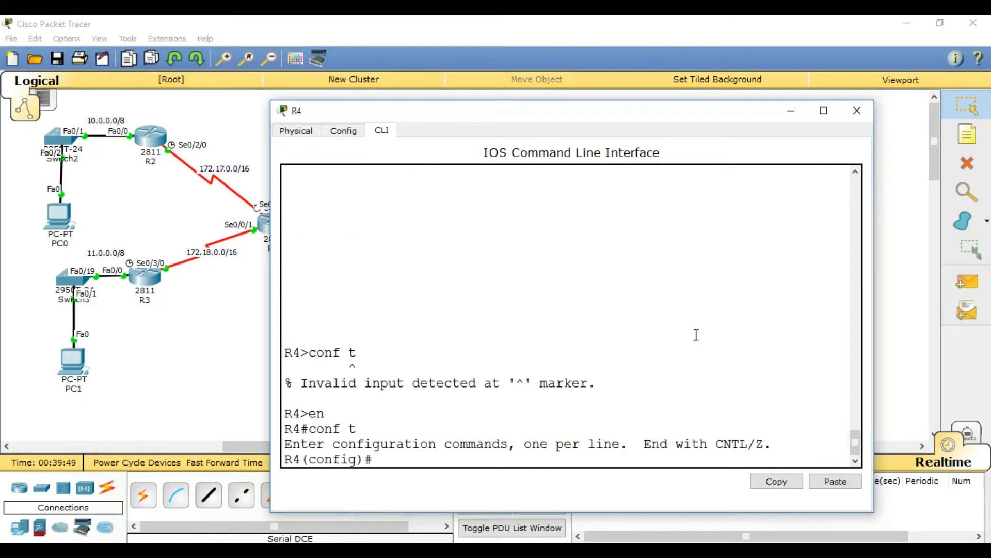
# Step: Start OSPF process 1 on R4 with router ospf 1 and save the configuration with do wr
pyautogui.write('router os')
pyautogui.press('Tab')
pyautogui.write('1')
pyautogui.press('Return')
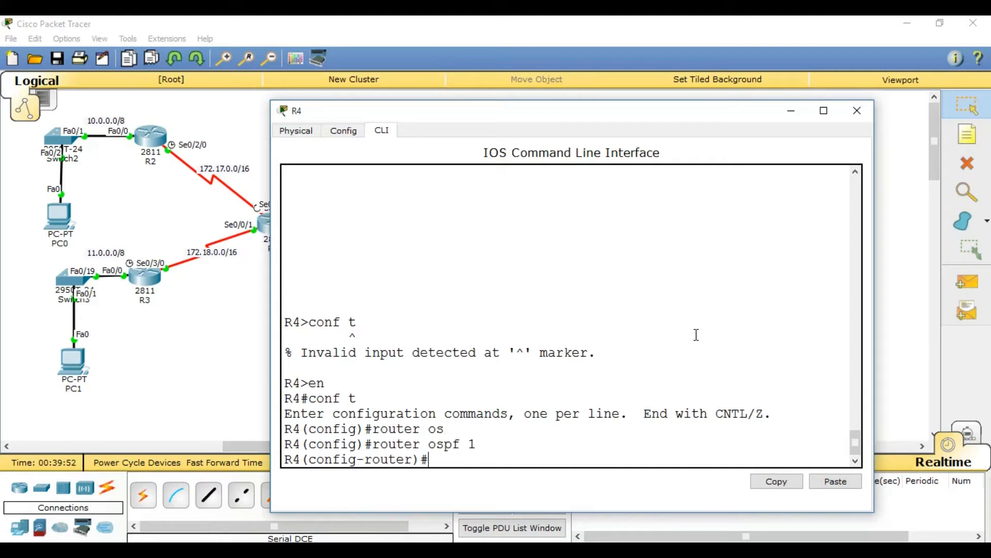
pyautogui.write('do wr')
pyautogui.press('Return')
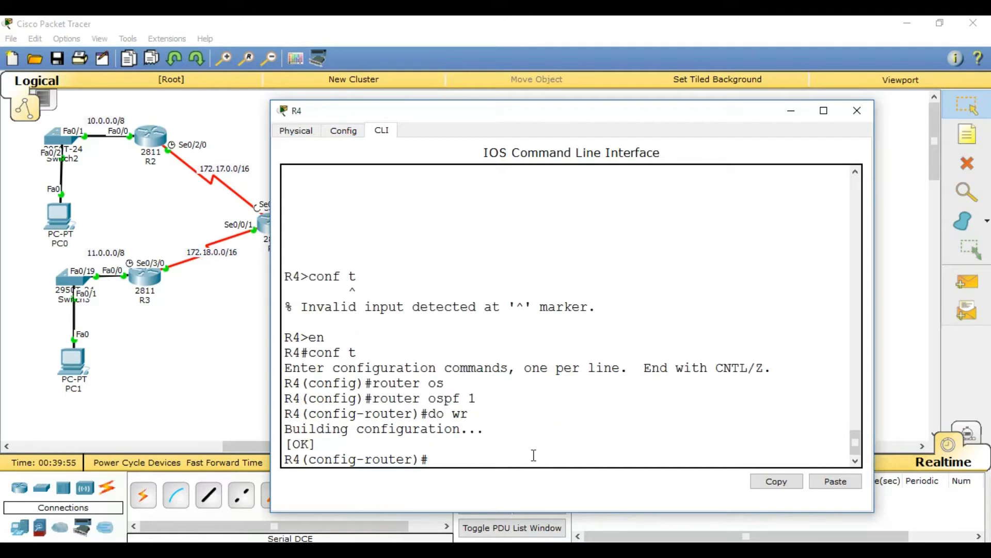
# Step: Move R4's window aside, open R1's command line and enter its global configuration mode
pyautogui.moveTo(521, 114); pyautogui.dragTo(626, 108)
pyautogui.click(273, 226)
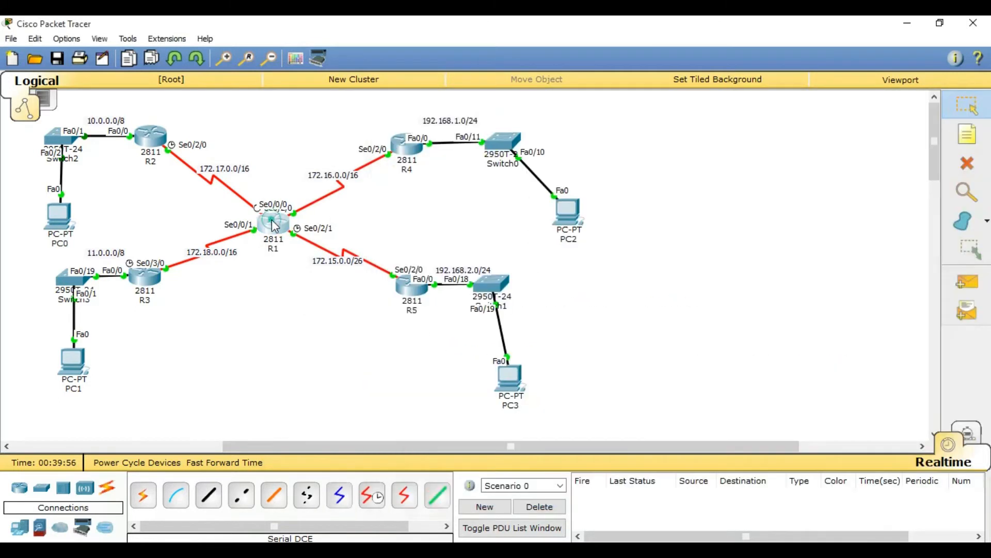
pyautogui.write('conf t')
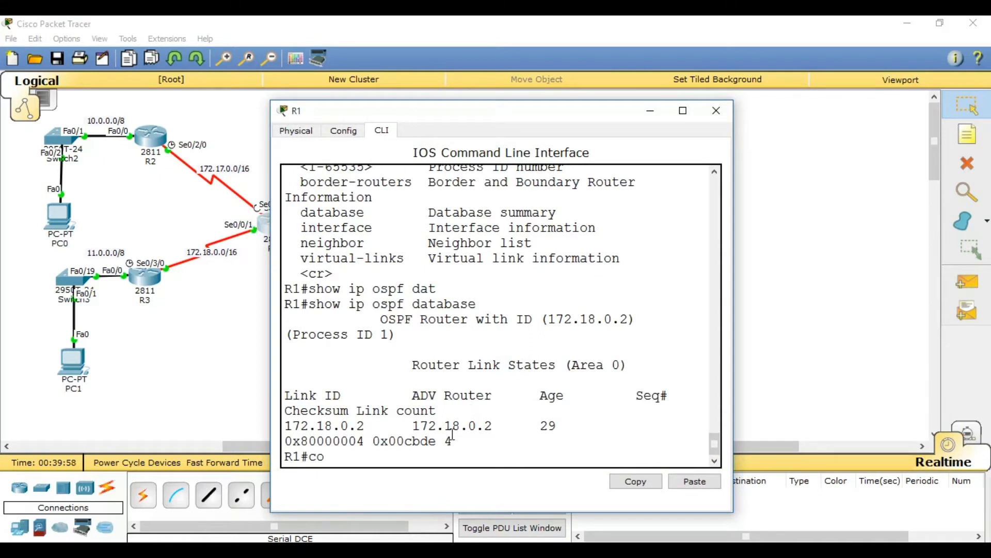
pyautogui.press('Return')
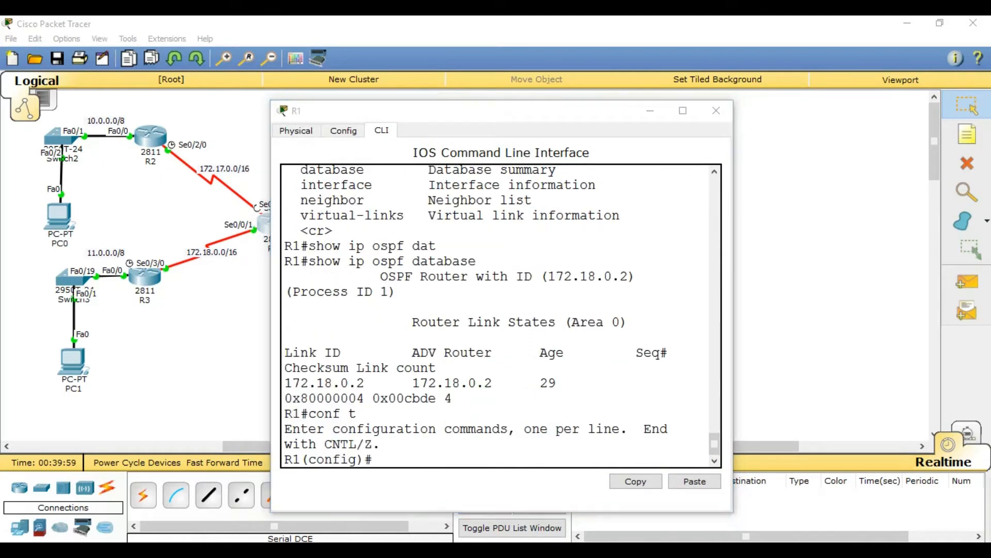
# Step: Return to R4, list its connected routes with do show ip route c and advertise network 172.16.0.0 0.0.255.255 in area 0
pyautogui.hotkey('alt', 'Tab')
pyautogui.click(585, 448)
pyautogui.write('do show ip route c')
pyautogui.press('Return')
pyautogui.write('net')
pyautogui.press('Tab')
pyautogui.write('17')
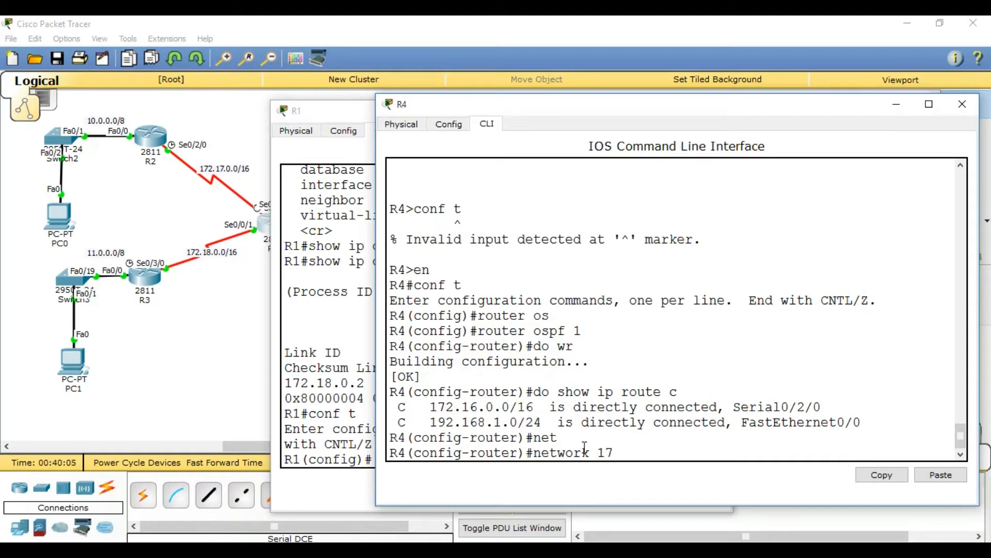
pyautogui.write('2.16.0.0 0.0.255.255 ar')
pyautogui.press('Tab')
pyautogui.write('0')
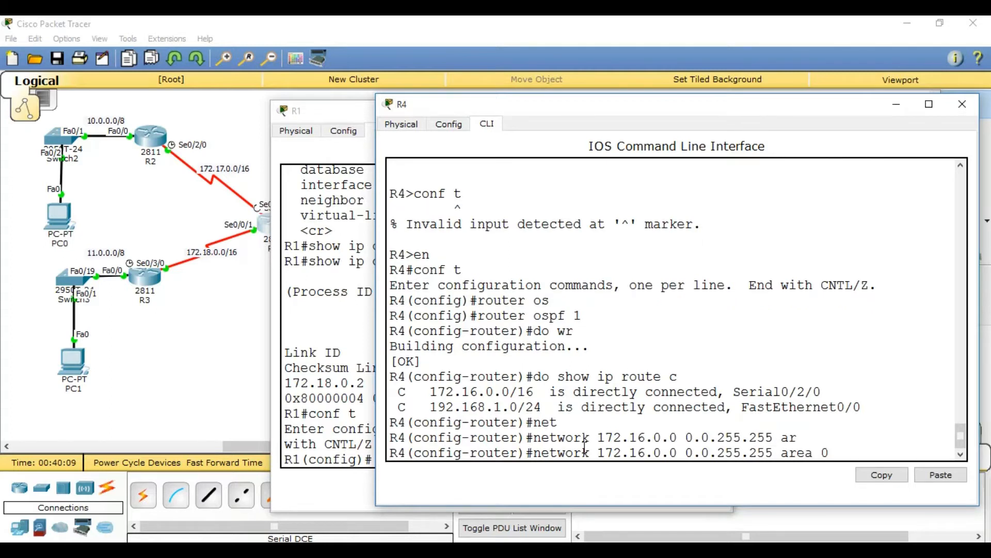
pyautogui.press('Return')
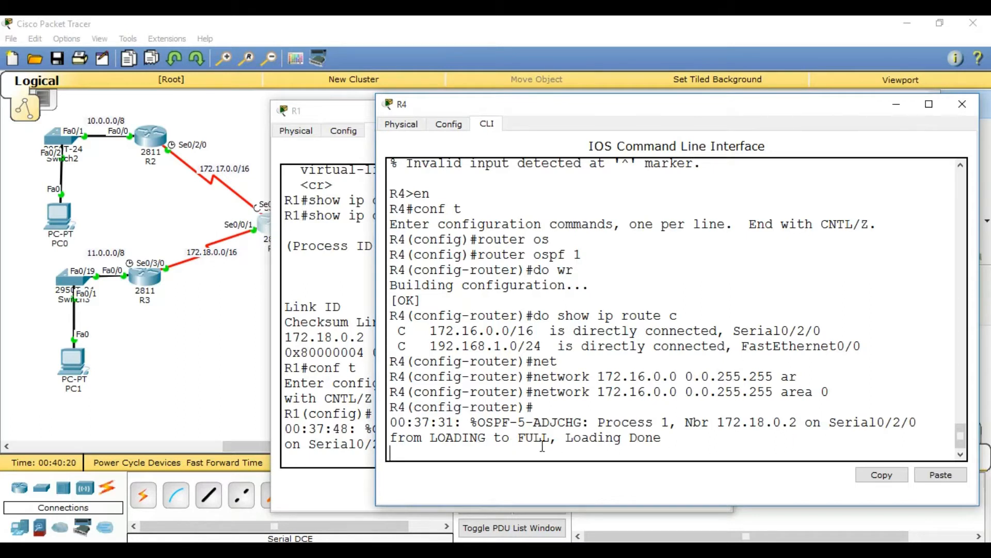
# Step: Get a fresh prompt on R4, recall the last network command and rewrite it to network 192.168.1.0
pyautogui.click(358, 401)
pyautogui.click(788, 410)
pyautogui.press('Return')
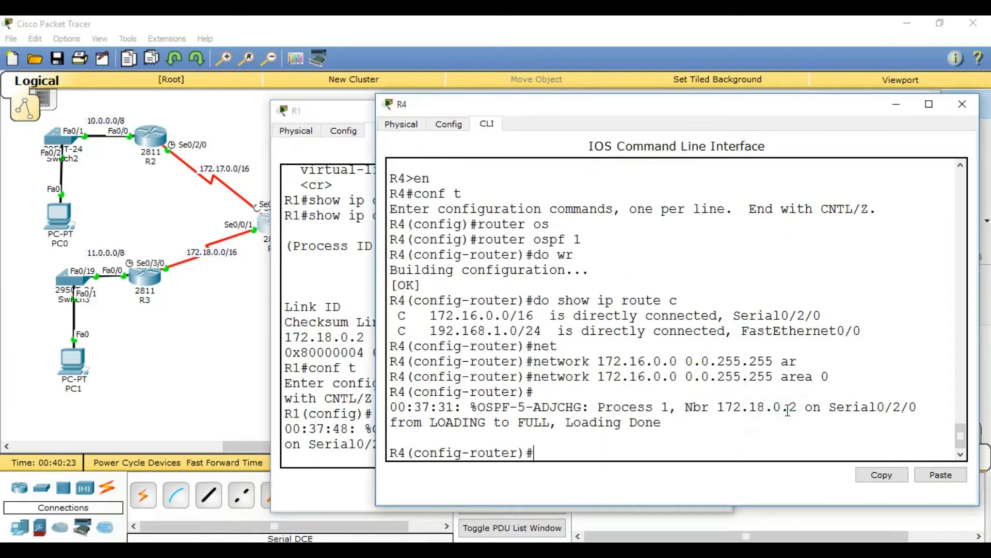
pyautogui.press('Up')
pyautogui.press('BackSpace')
pyautogui.press('BackSpace')
pyautogui.press('BackSpace')
pyautogui.press('BackSpace')
pyautogui.press('BackSpace')
pyautogui.press('BackSpace')
pyautogui.press('BackSpace')
pyautogui.press('BackSpace')
pyautogui.press('BackSpace')
pyautogui.press('BackSpace')
pyautogui.press('BackSpace')
pyautogui.press('BackSpace')
pyautogui.press('BackSpace')
pyautogui.press('BackSpace')
pyautogui.press('BackSpace')
pyautogui.press('BackSpace')
pyautogui.press('BackSpace')
pyautogui.press('BackSpace')
pyautogui.press('BackSpace')
pyautogui.press('BackSpace')
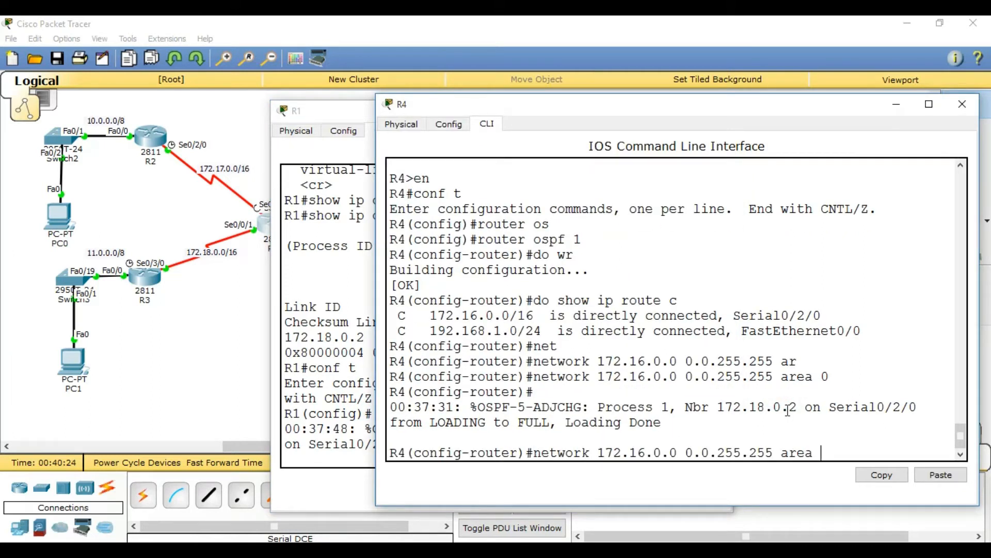
pyautogui.write('192.168.1.0')
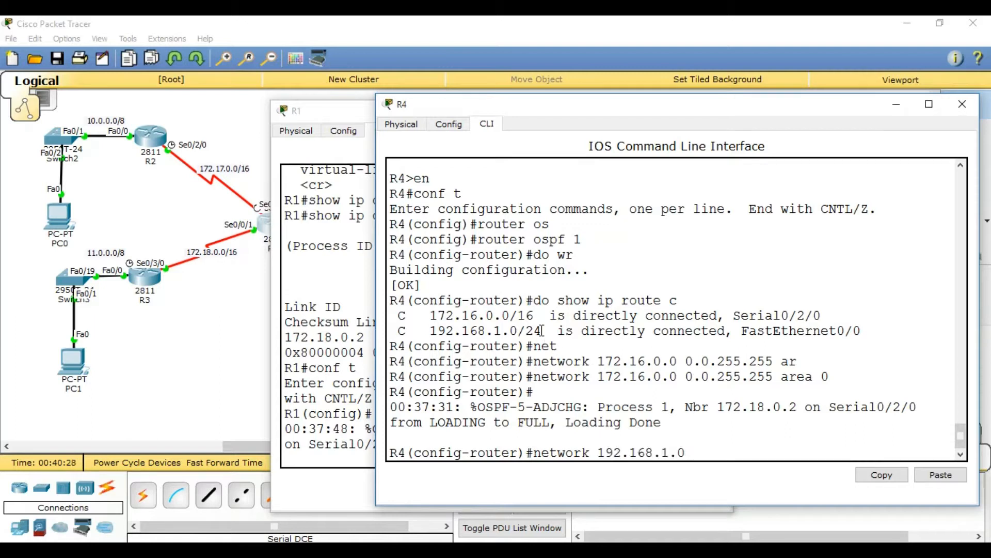
# Step: Place a note in the empty workspace beside PC2 with the lines 255.255.255.255 and 255.255.255.0 to work out the wildcard mask
pyautogui.click(710, 29)
pyautogui.click(967, 136)
pyautogui.click(689, 213)
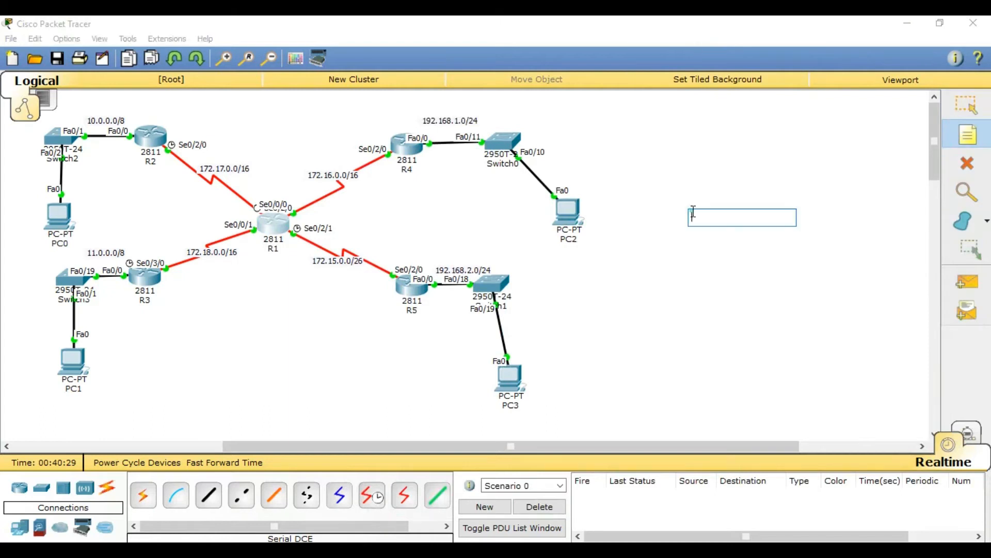
pyautogui.write('255.255.')
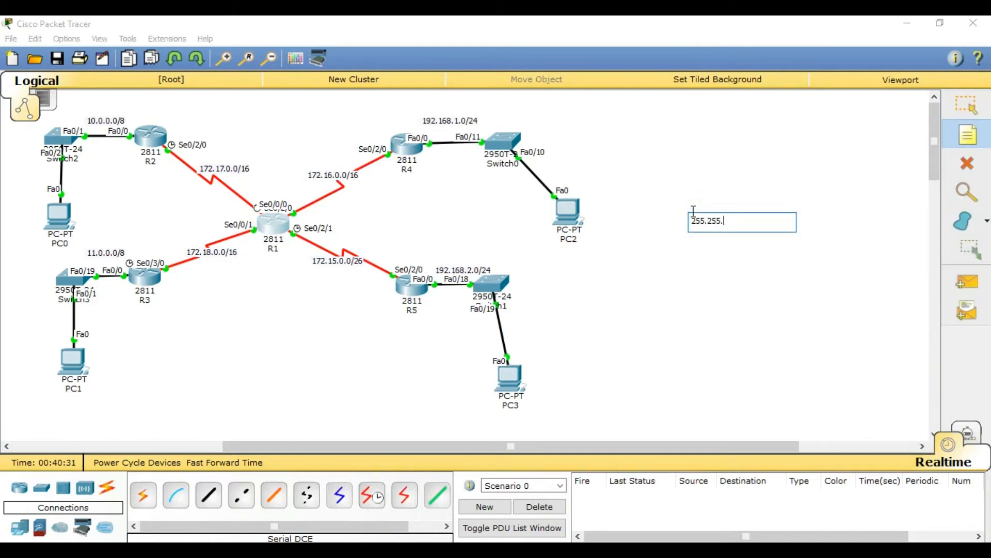
pyautogui.write('255.0')
pyautogui.press('Return')
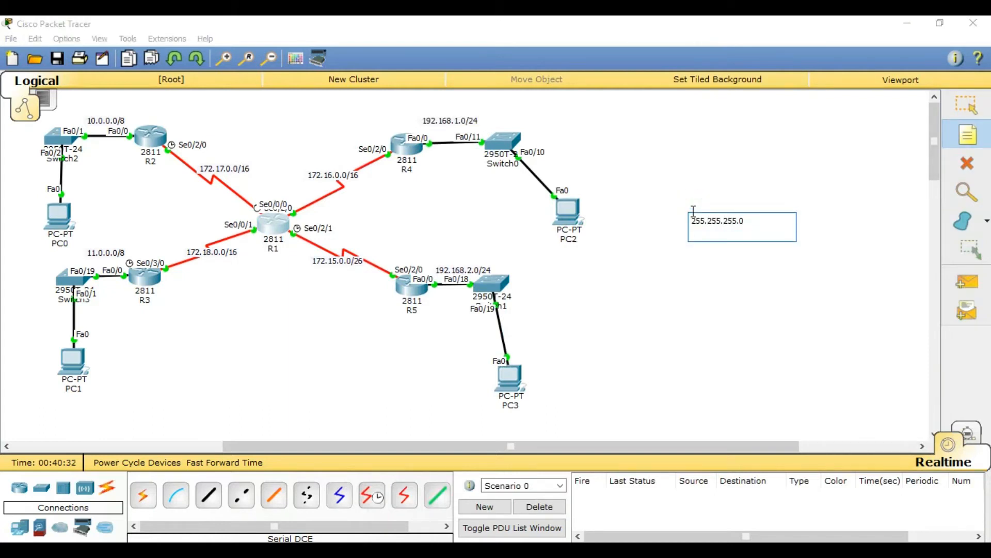
pyautogui.press('BackSpace')
pyautogui.press('BackSpace')
pyautogui.write('255')
pyautogui.press('Return')
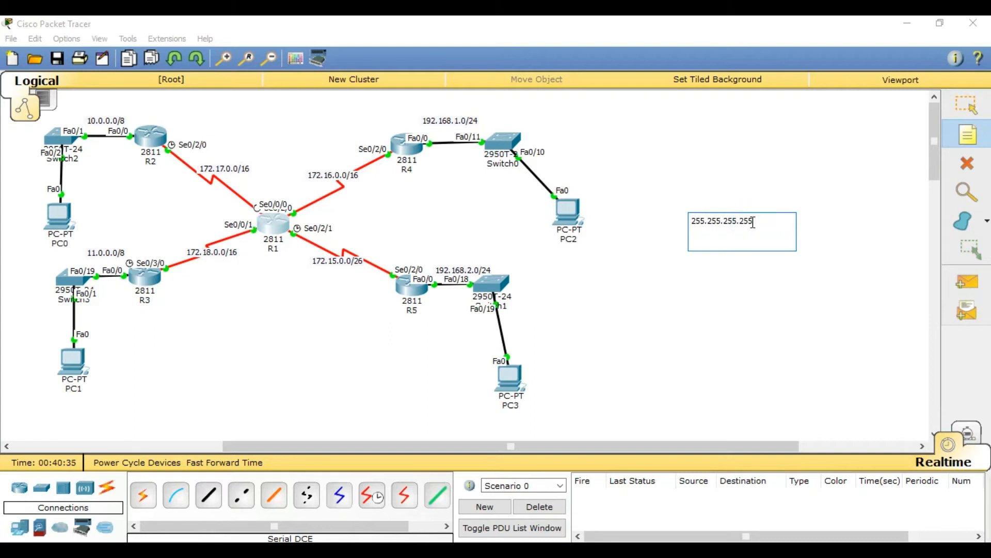
pyautogui.write('255.255.255.0')
pyautogui.press('Return')
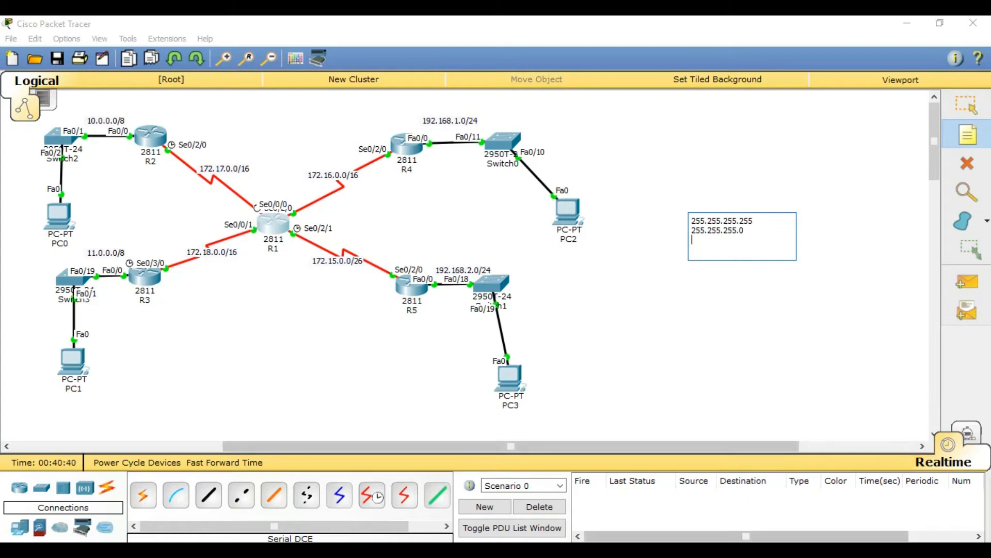
# Step: Complete R4's 192.168.1.0 network statement with wildcard 0.0.0.255 and area 0, and save with do wr
pyautogui.click(692, 550)
pyautogui.click(774, 549)
pyautogui.write('0.0.0.255 ar')
pyautogui.press('Tab')
pyautogui.write('0')
pyautogui.press('Return')
pyautogui.write('do wr')
pyautogui.press('Return')
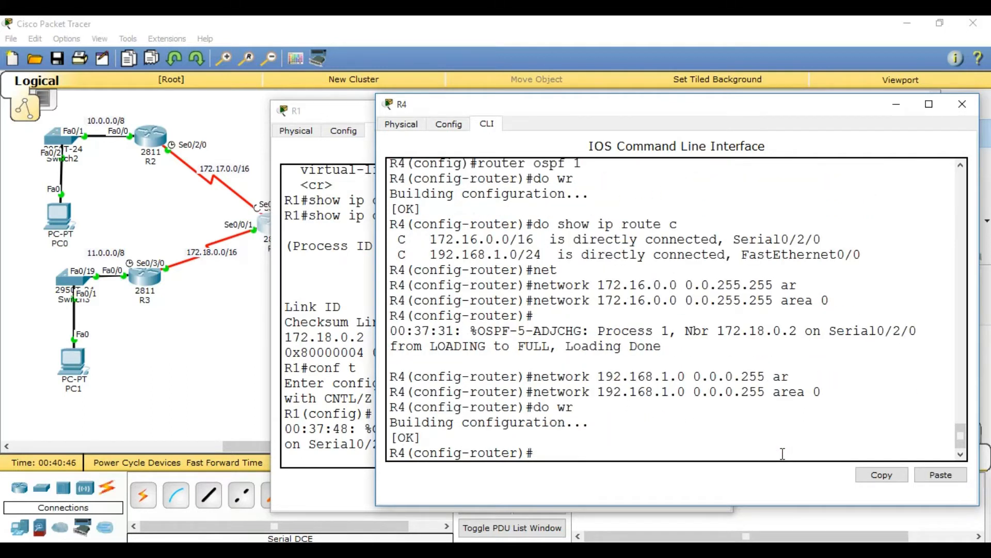
# Step: Leave R4's configuration mode with end and display its routing table with show ip route
pyautogui.write('end')
pyautogui.press('Return')
pyautogui.press('Return')
pyautogui.press('Return')
pyautogui.write('show ip rou')
pyautogui.press('Tab')
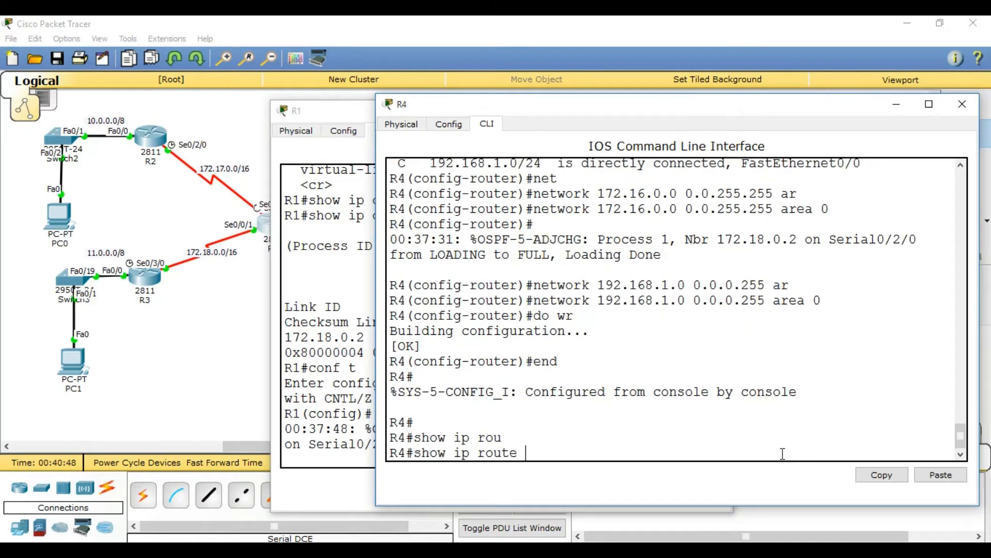
pyautogui.press('Return')
# Step: Examine the O entries for 172.15.0.0, 172.17.0.0 and 172.18.0.0 in R4's routing table
pyautogui.doubleClick(394, 408)
pyautogui.moveTo(402, 421)
pyautogui.mouseDown()
pyautogui.moveTo(391, 422)
pyautogui.moveTo(391, 405)
pyautogui.mouseUp()
pyautogui.doubleClick(396, 377)
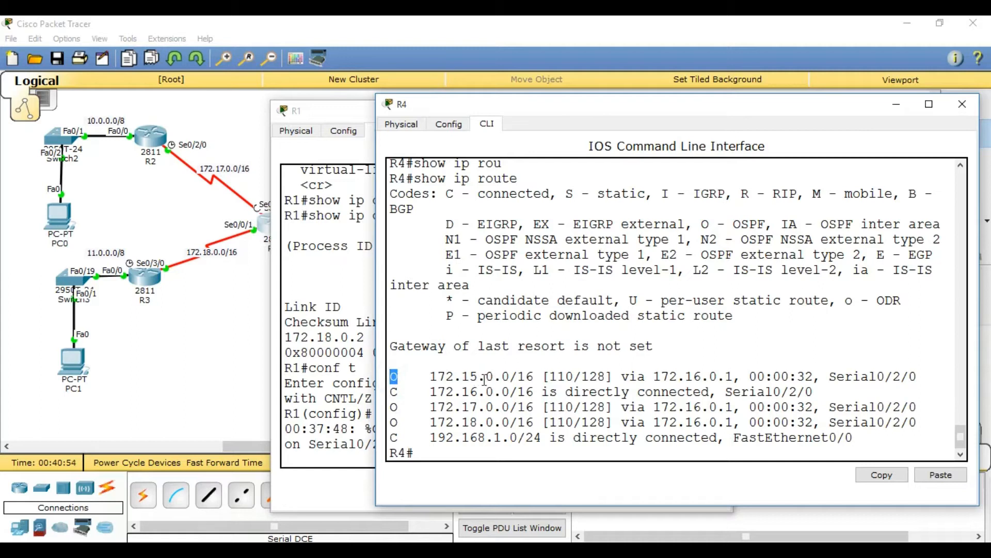
pyautogui.doubleClick(394, 407)
pyautogui.doubleClick(394, 422)
# Step: Close the R4 and R1 windows, leave the note tool and open R5's command line prompt
pyautogui.click(963, 104)
pyautogui.click(711, 112)
pyautogui.click(575, 341)
pyautogui.click(966, 122)
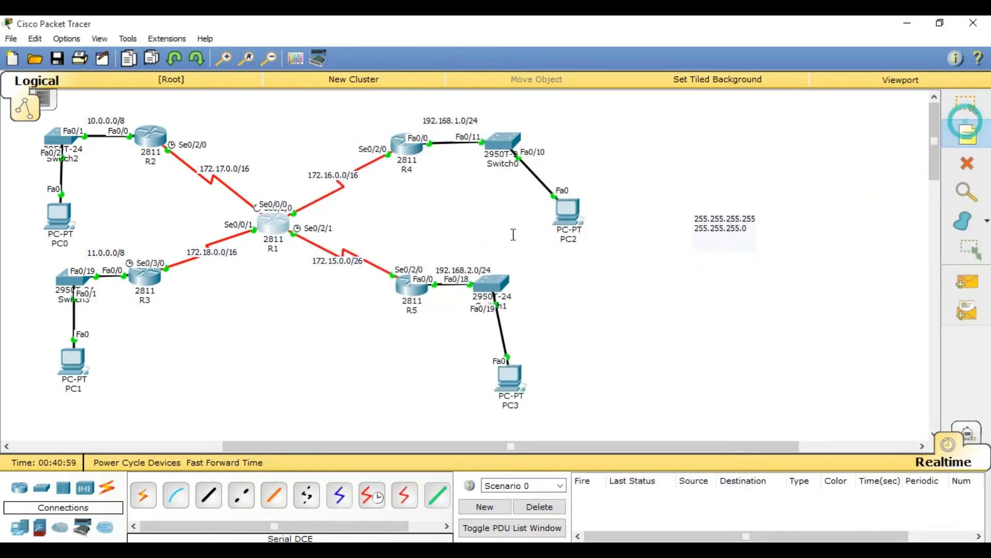
pyautogui.press('Escape')
pyautogui.click(413, 286)
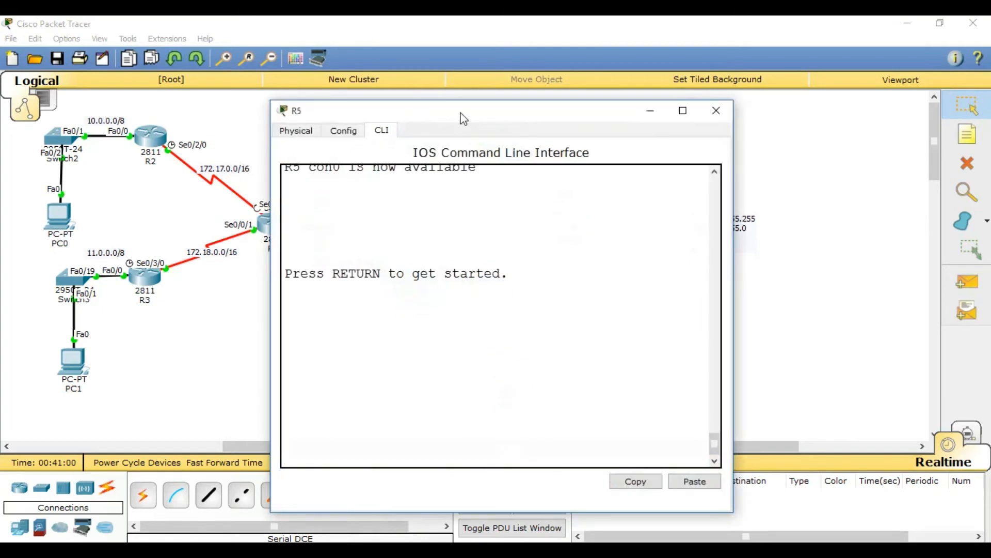
pyautogui.moveTo(464, 119); pyautogui.dragTo(590, 105)
pyautogui.press('Return')
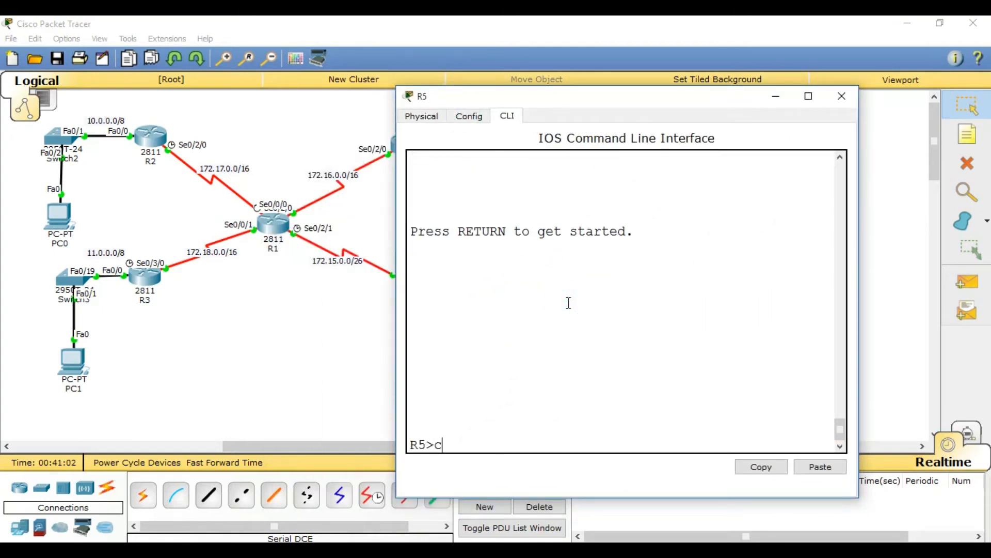
# Step: Enter R5's global configuration mode with en and conf t, and start OSPF process 1 with router ospf 1
pyautogui.write('en')
pyautogui.press('Return')
pyautogui.write('copnf t')
pyautogui.press('Return')
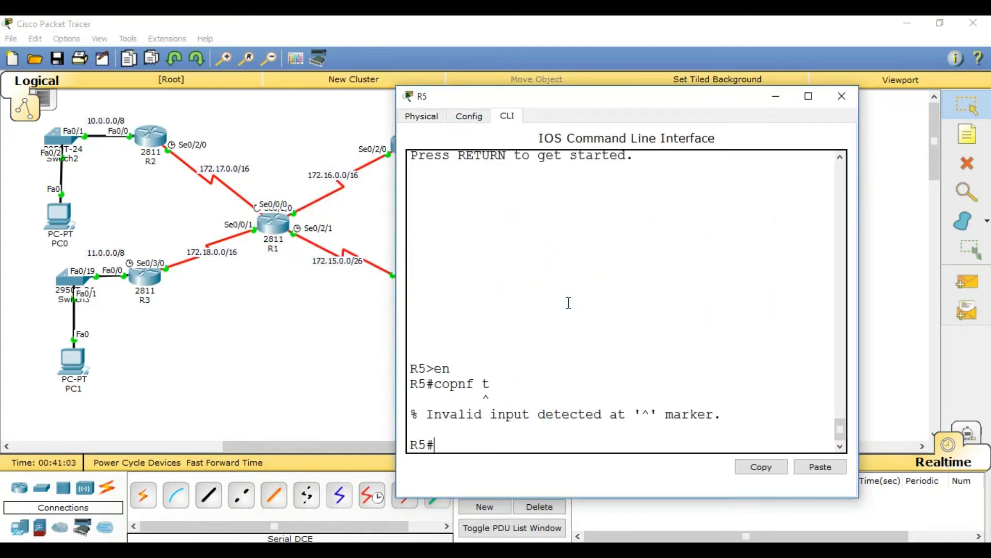
pyautogui.write('conf t')
pyautogui.press('Return')
pyautogui.write('router')
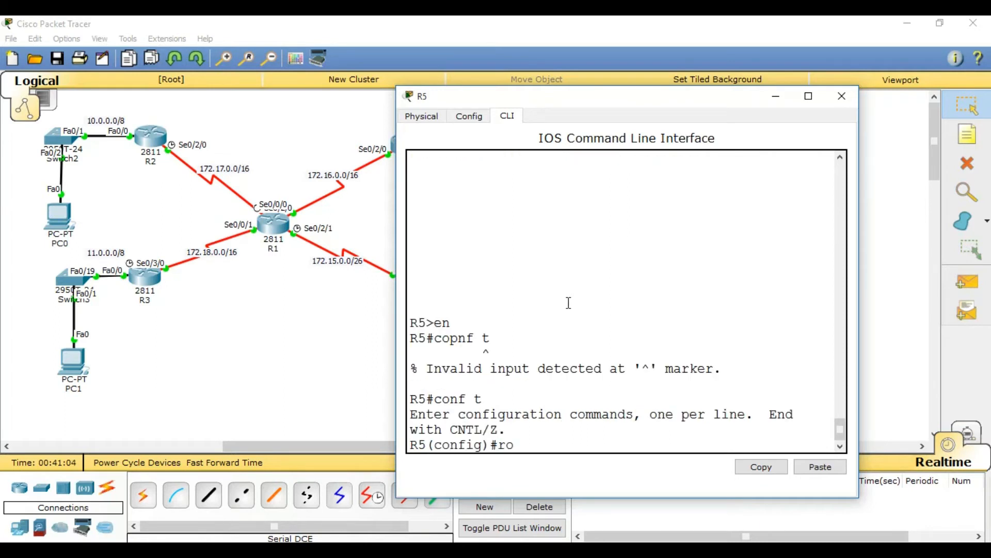
pyautogui.press('Tab')
pyautogui.write('os')
pyautogui.press('Tab')
pyautogui.write('1')
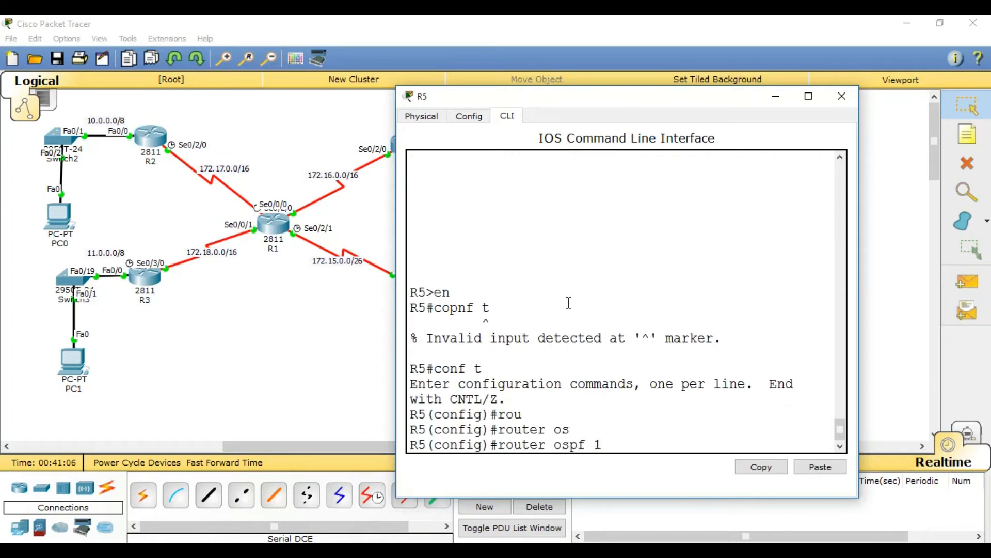
pyautogui.press('Return')
# Step: List R5's connected routes with do show ip route c and advertise network 172.15.0.0 0.0.255.255 in area 0
pyautogui.write('do show i')
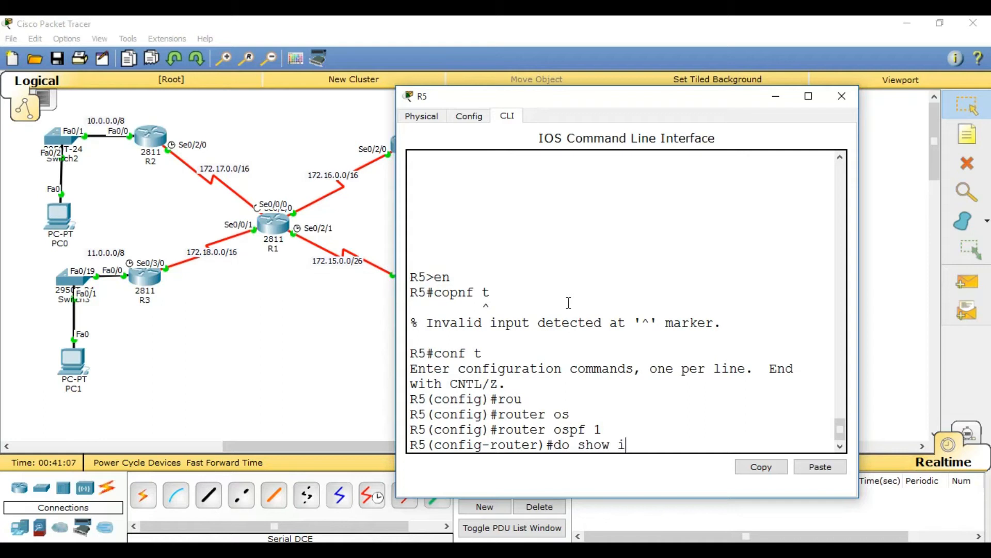
pyautogui.write('p route c')
pyautogui.press('Return')
pyautogui.write('net 172.15.0.0')
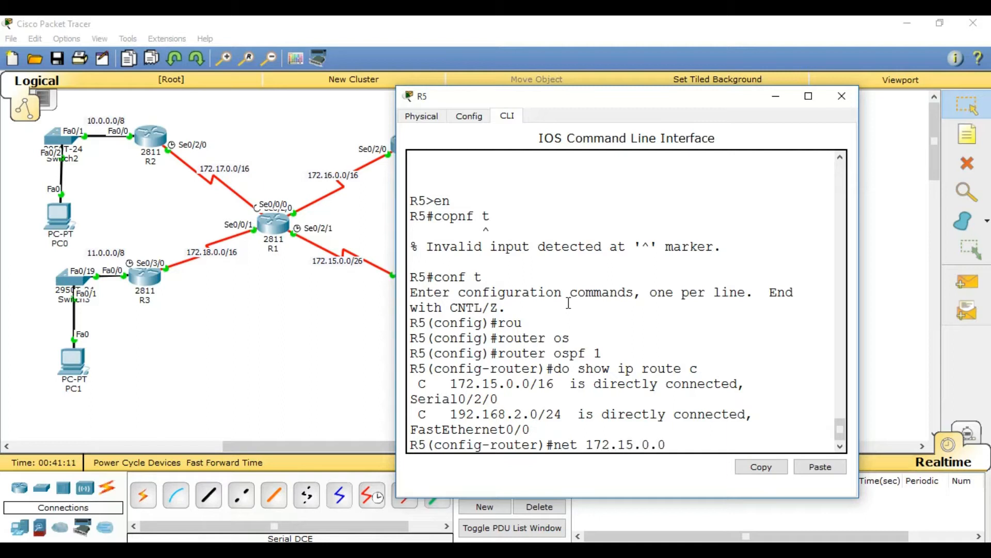
pyautogui.write(' 0.0.255.255 a')
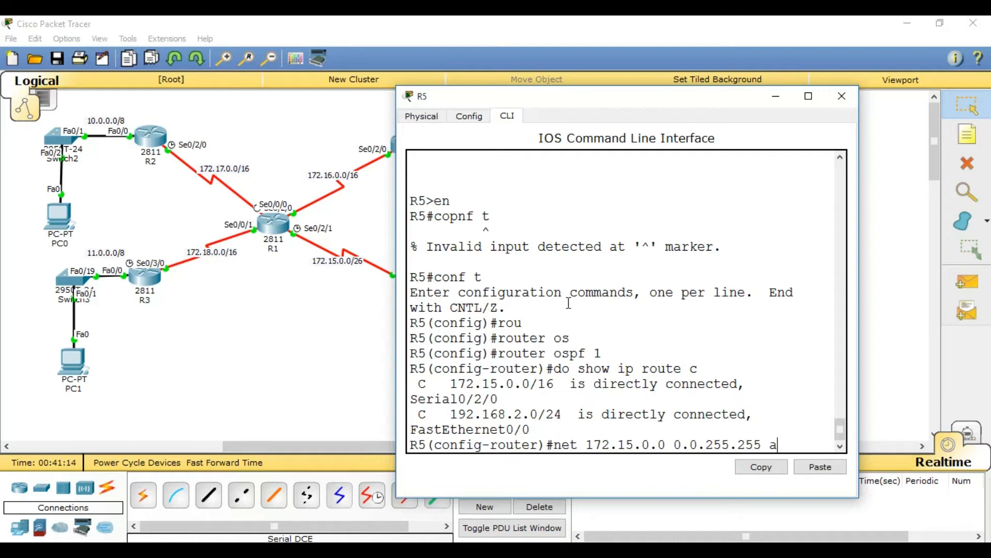
pyautogui.write('r')
pyautogui.press('Tab')
pyautogui.write('0')
pyautogui.press('Return')
# Step: Advertise network 192.168.2.0 0.0.0.255 in area 0 on R5 and save the configuration with do wr
pyautogui.write('net 192.')
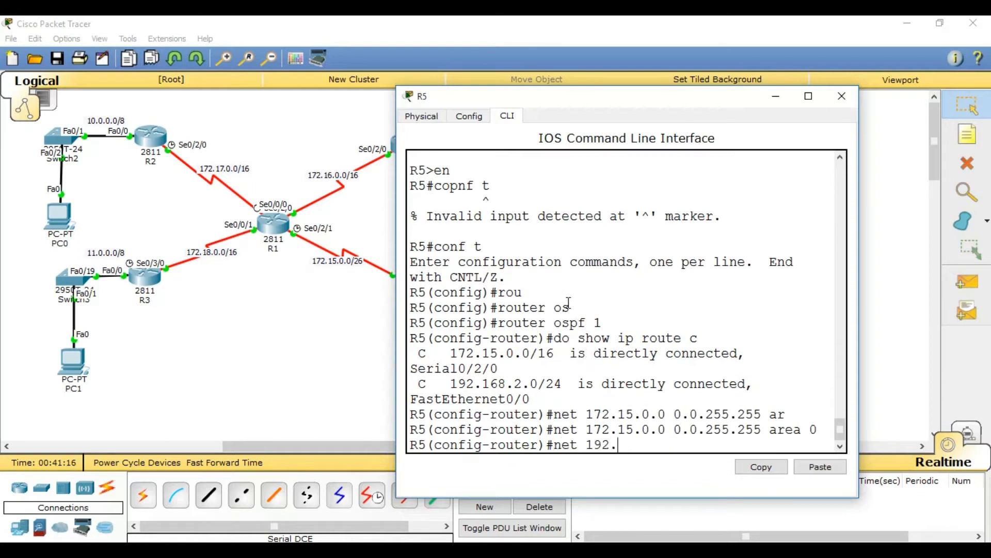
pyautogui.write('168.2.0 0')
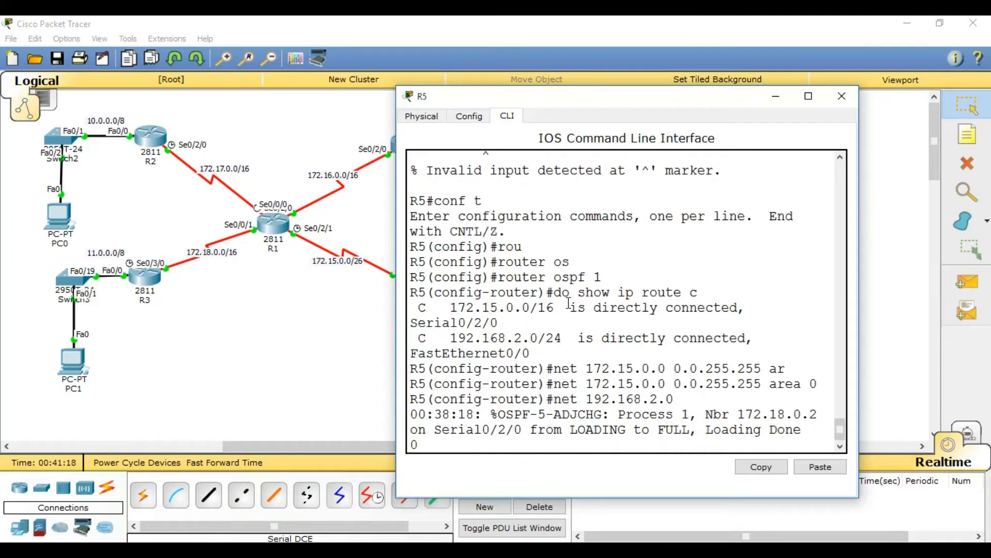
pyautogui.write('.0.0.255 ar')
pyautogui.press('Tab')
pyautogui.write('0')
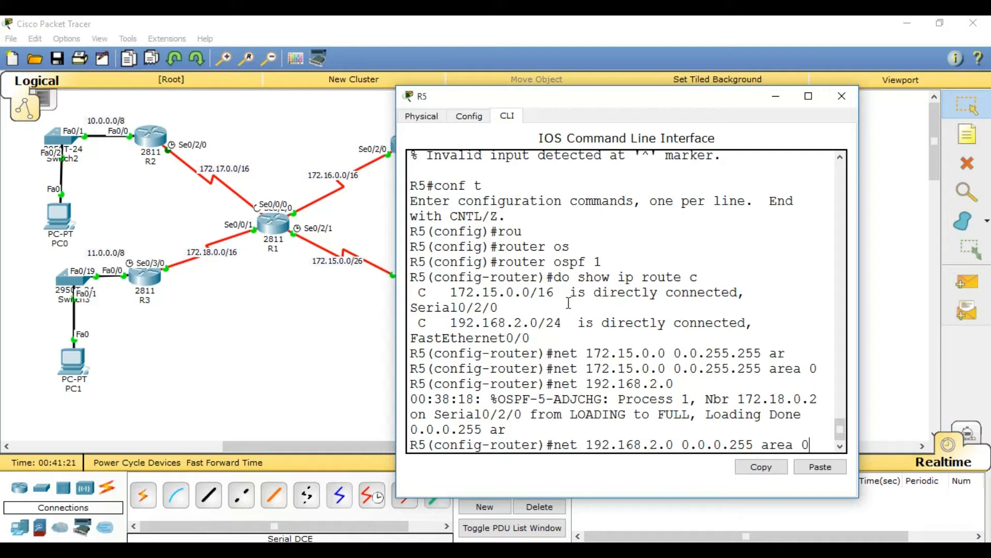
pyautogui.press('Return')
pyautogui.write('do wr')
pyautogui.press('Return')
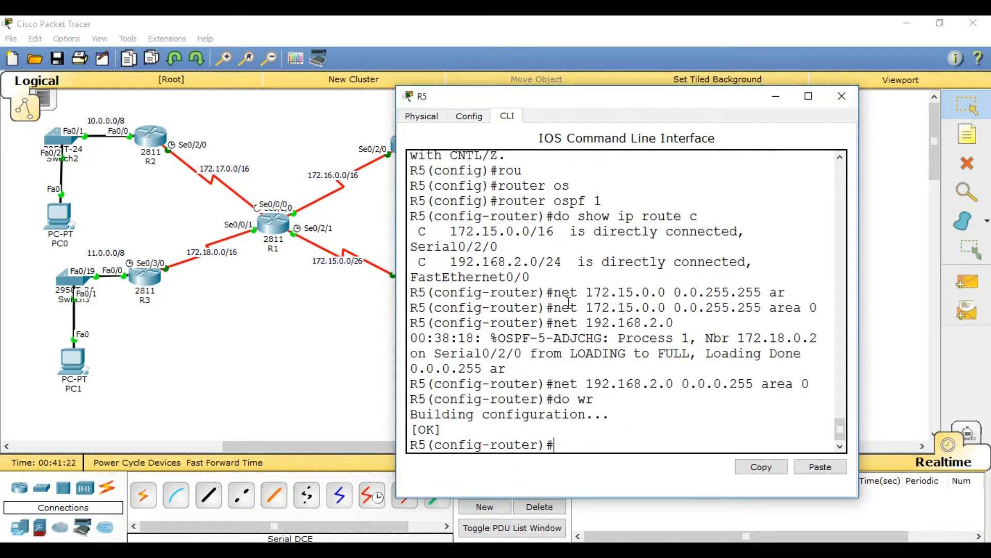
# Step: Close R5's window, open and widen R2's command line, and enter its global configuration mode with conf t
pyautogui.click(841, 96)
pyautogui.click(150, 137)
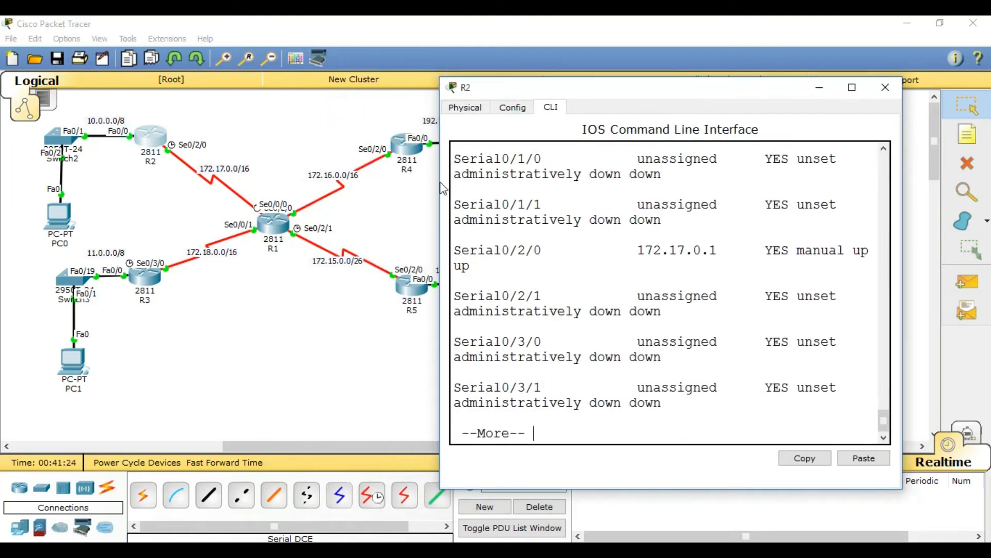
pyautogui.moveTo(438, 178); pyautogui.dragTo(362, 178)
pyautogui.press('space')
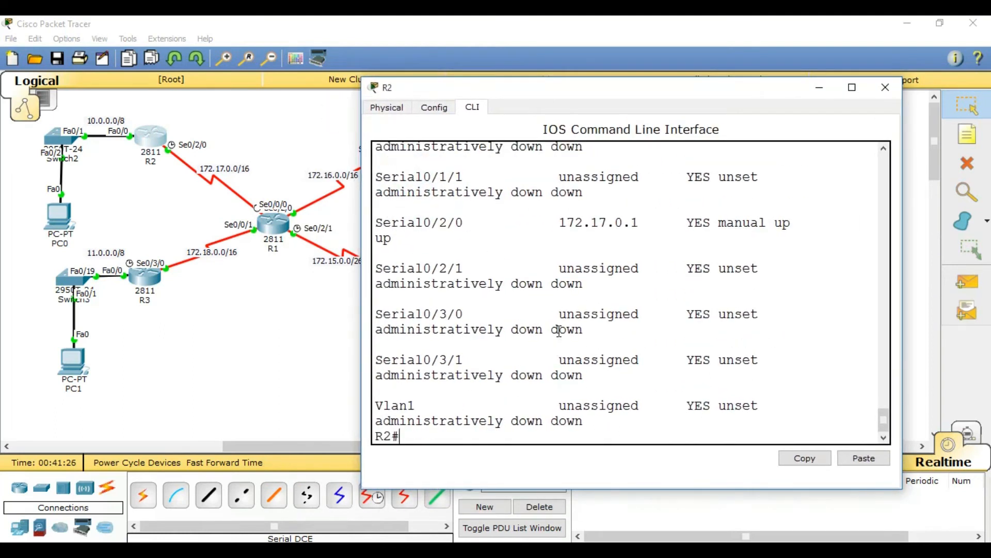
pyautogui.write('conf t')
pyautogui.press('Return')
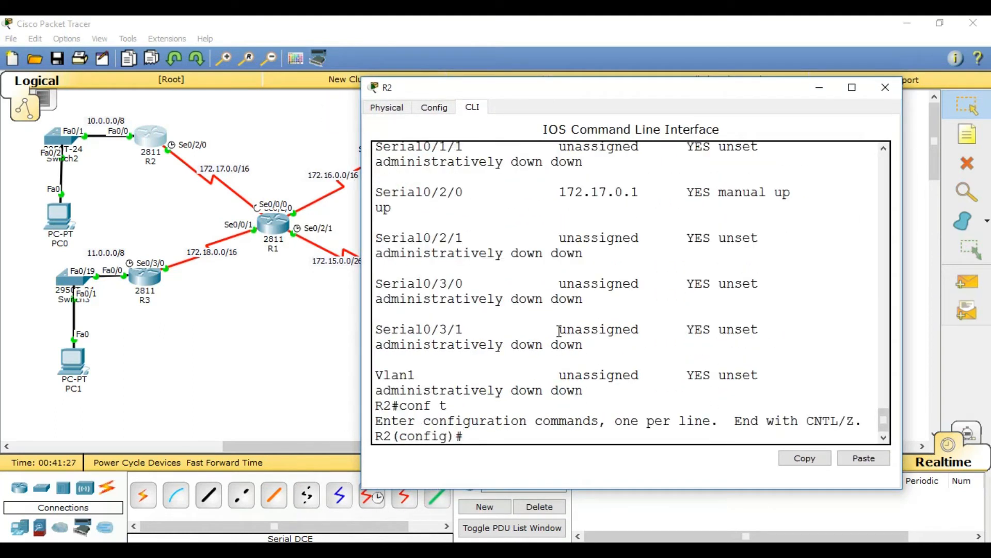
# Step: Start OSPF process 1 on R2 with router ospf 1
pyautogui.write('rou')
pyautogui.press('Tab')
pyautogui.write('os')
pyautogui.press('Tab')
pyautogui.write('1')
pyautogui.press('Return')
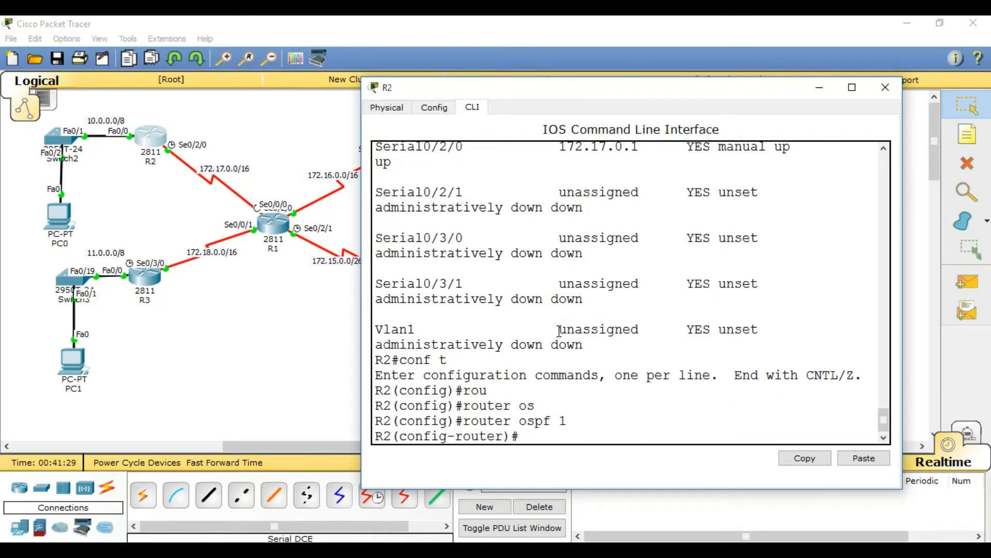
# Step: List R2's connected routes with do show ip route c and advertise network 10.0.0.0 0.255.255.255 in area 0
pyautogui.write('do show ip route c')
pyautogui.press('Return')
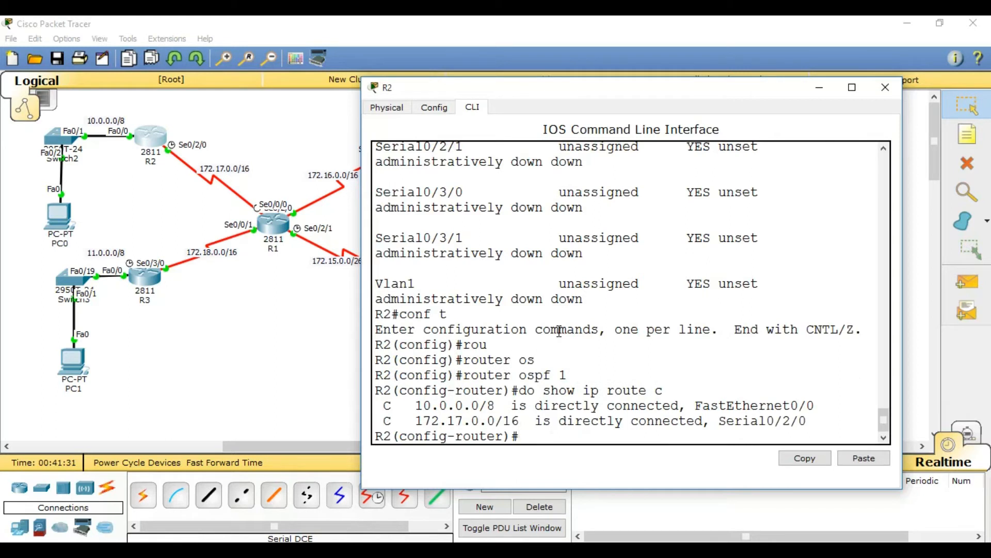
pyautogui.write('ne')
pyautogui.write('t 10.0.0.0')
pyautogui.write(' 0.0.0')
pyautogui.press('BackSpace')
pyautogui.press('BackSpace')
pyautogui.press('BackSpace')
pyautogui.write('0.255.')
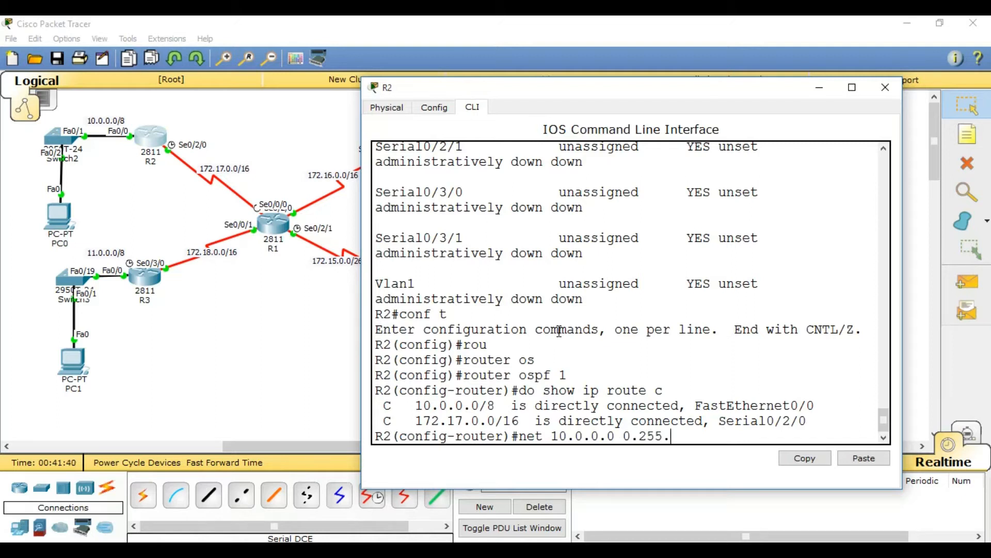
pyautogui.write('255.255 ar')
pyautogui.press('Tab')
pyautogui.write('0')
pyautogui.press('Return')
# Step: Advertise network 172.17.0.0 0.0.255.255 in area 0 on R2 and save the configuration with do wr
pyautogui.write('net 172.17.0.')
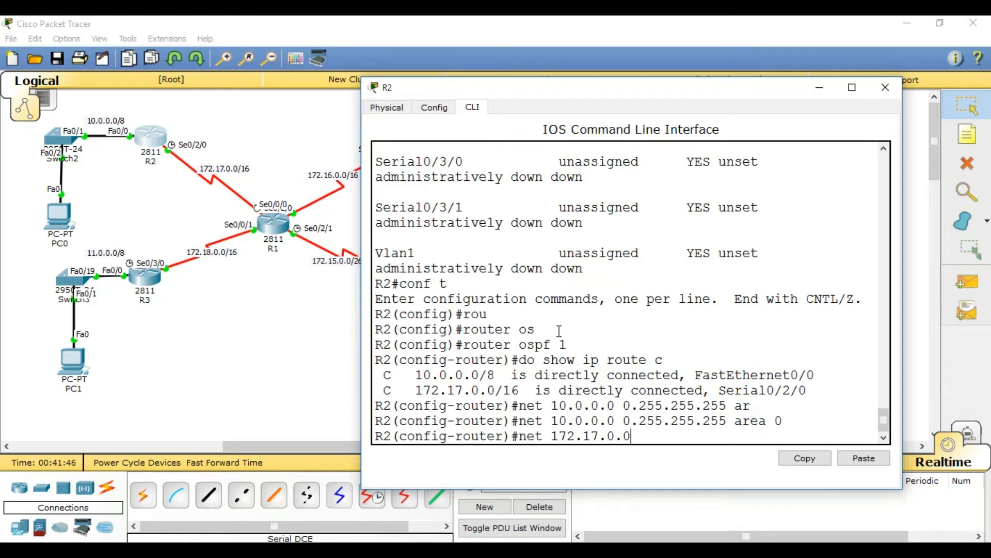
pyautogui.write('0 0.0.255.255 ar')
pyautogui.press('Tab')
pyautogui.write('0')
pyautogui.press('Return')
pyautogui.write('do ')
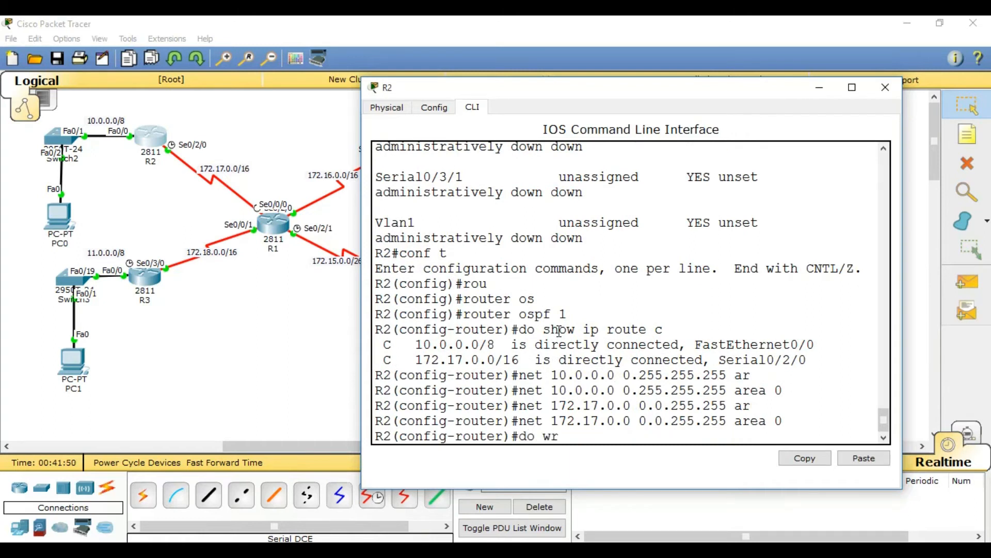
pyautogui.write('wr')
pyautogui.press('Return')
# Step: Leave R2's configuration mode with end and display its routing table twice with show ip route
pyautogui.press('Return')
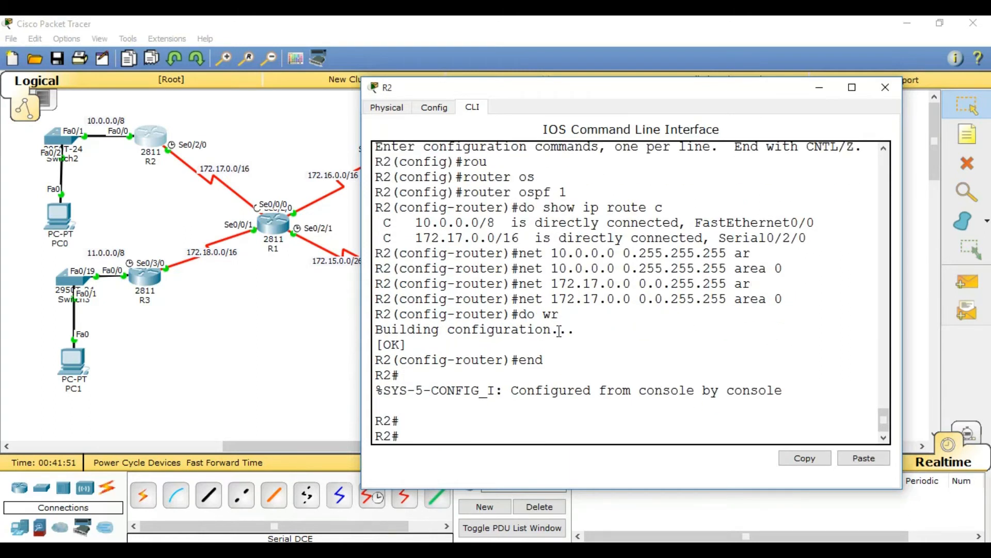
pyautogui.write('show ip route')
pyautogui.press('Return')
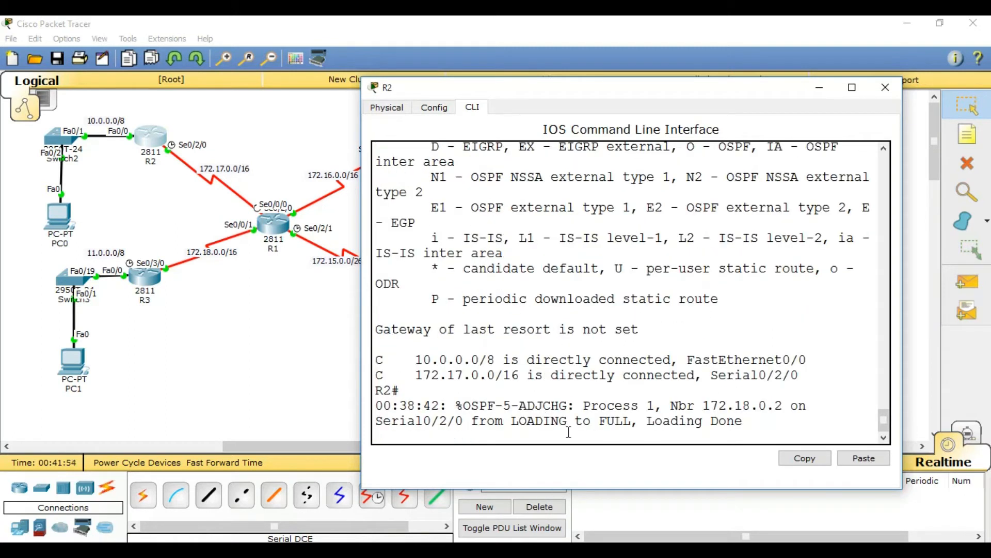
pyautogui.press('Return')
pyautogui.press('Up')
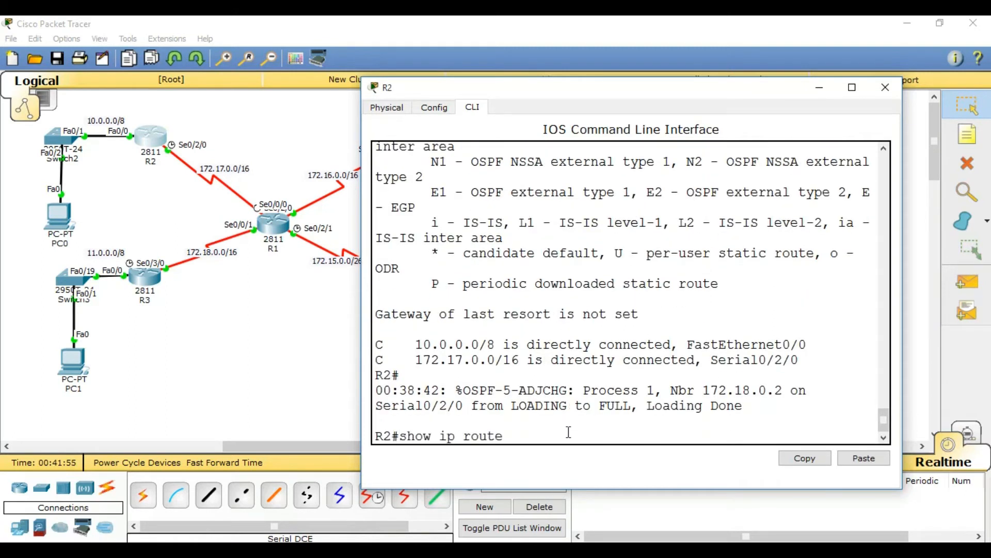
pyautogui.press('Return')
pyautogui.press('Up')
pyautogui.press('Down')
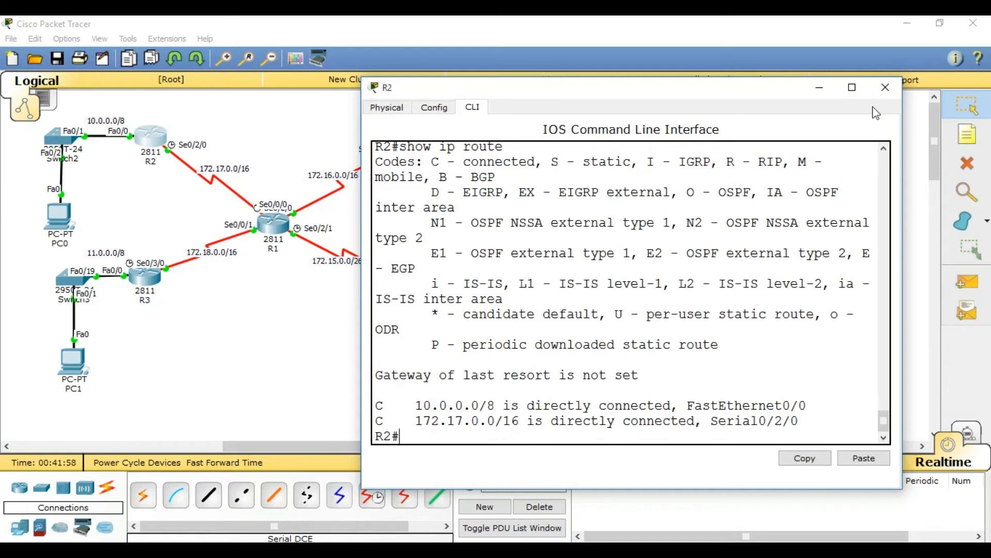
# Step: Close R2's window, open and widen R3's command line, and enter global configuration mode with en and conf t
pyautogui.click(885, 87)
pyautogui.click(150, 285)
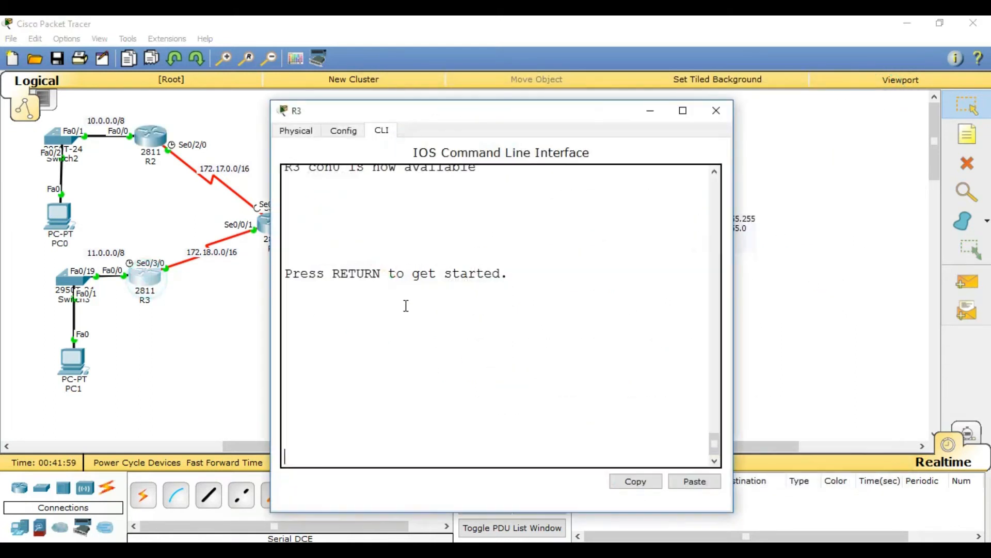
pyautogui.moveTo(727, 276); pyautogui.dragTo(853, 276)
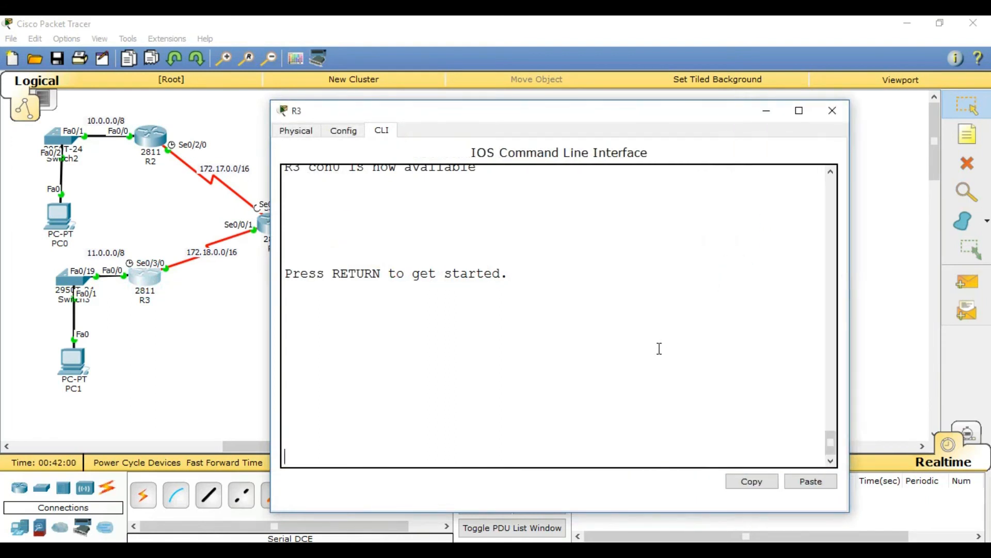
pyautogui.press('Return')
pyautogui.write('en')
pyautogui.press('Return')
pyautogui.write('conf t')
pyautogui.press('Return')
# Step: Start OSPF process 1 on R3 with router ospf 1
pyautogui.write('rou')
pyautogui.press('Tab')
pyautogui.write('os')
pyautogui.press('Tab')
pyautogui.write('1')
pyautogui.press('Return')
# Step: List R3's connected routes with do show ip route c and advertise network 11.0.0.0 0.255.255.255 in area 0
pyautogui.write('do')
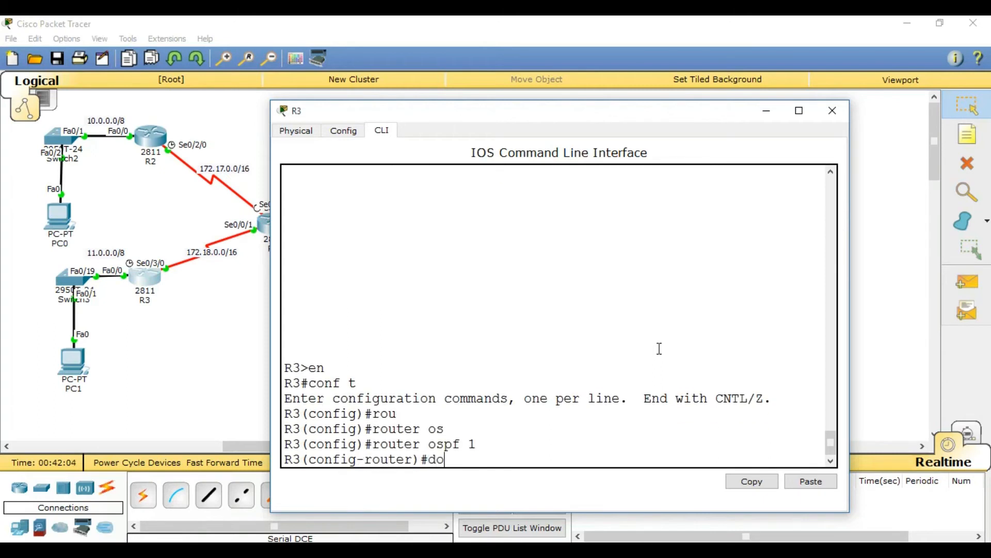
pyautogui.write(' show ip route c')
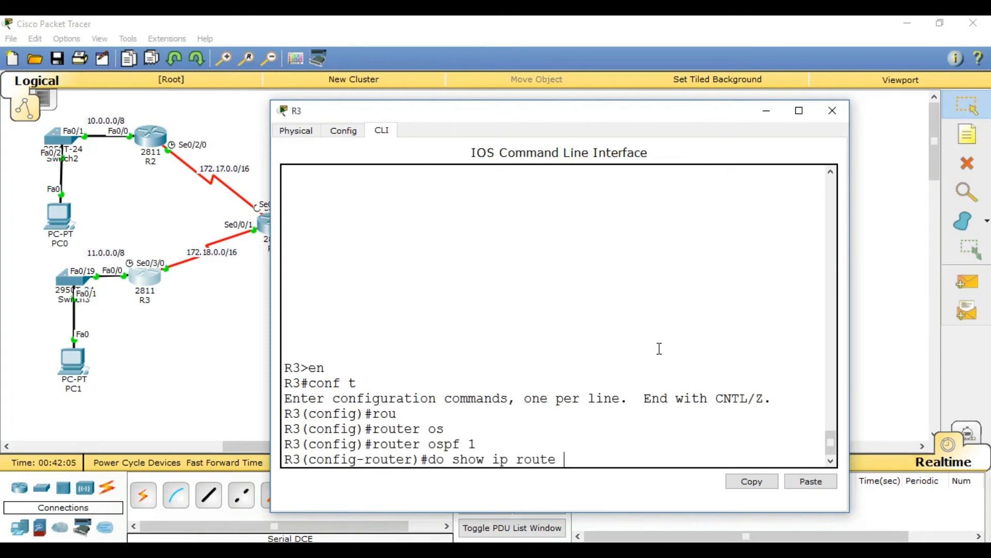
pyautogui.press('Return')
pyautogui.write('net 11.0.0.0 0.')
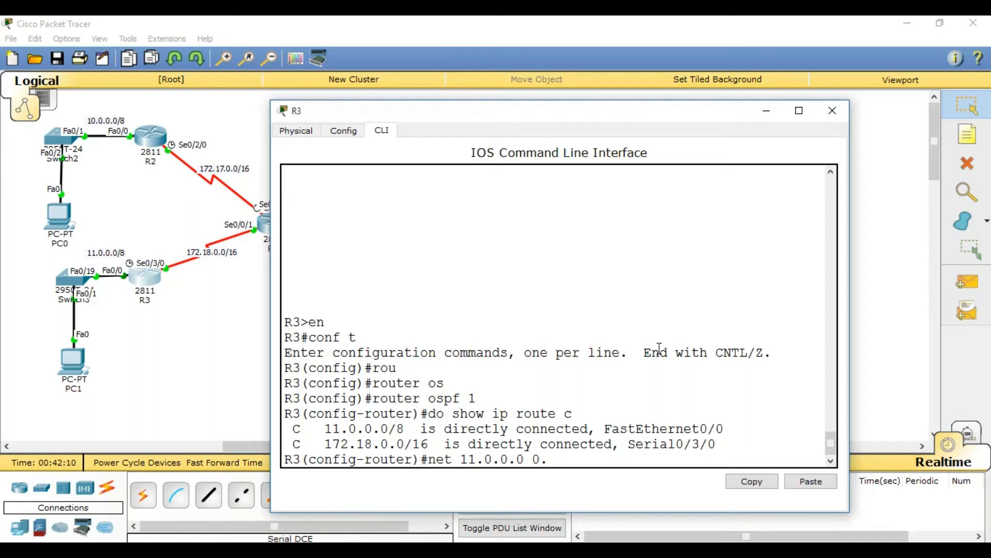
pyautogui.write('255.255.255')
pyautogui.press('BackSpace')
pyautogui.press('BackSpace')
pyautogui.press('BackSpace')
pyautogui.press('BackSpace')
pyautogui.press('BackSpace')
pyautogui.press('BackSpace')
pyautogui.press('BackSpace')
pyautogui.press('BackSpace')
pyautogui.press('BackSpace')
pyautogui.press('BackSpace')
pyautogui.press('BackSpace')
pyautogui.write('255.255.255 ar')
pyautogui.press('Tab')
pyautogui.write('0')
pyautogui.press('Return')
# Step: Advertise network 172.18.0.0 0.0.255.255 in area 0 on R3, save with do wr and close its window
pyautogui.write('net 172.18.0.0 0.0.255.255 ar')
pyautogui.press('Tab')
pyautogui.write('0')
pyautogui.press('Return')
pyautogui.write('do wr')
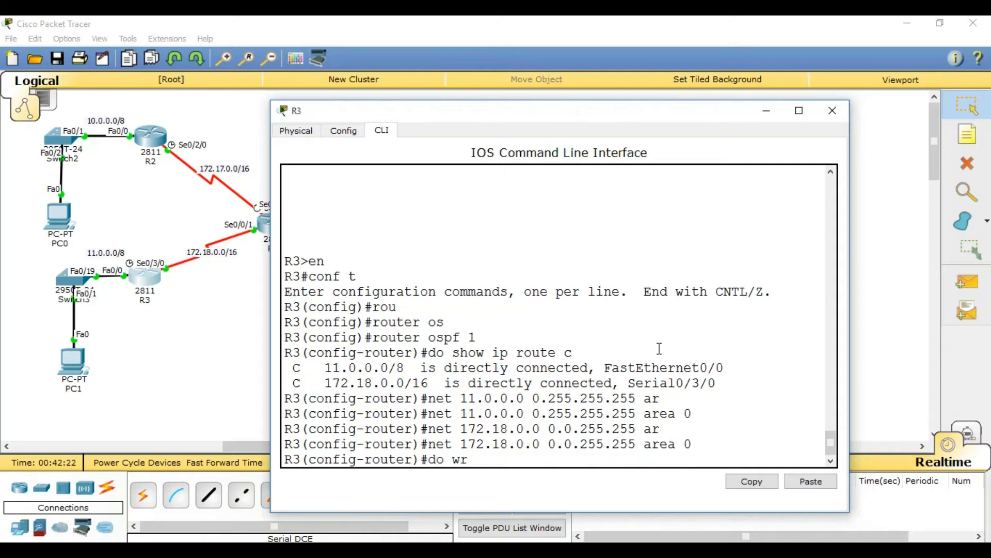
pyautogui.press('Return')
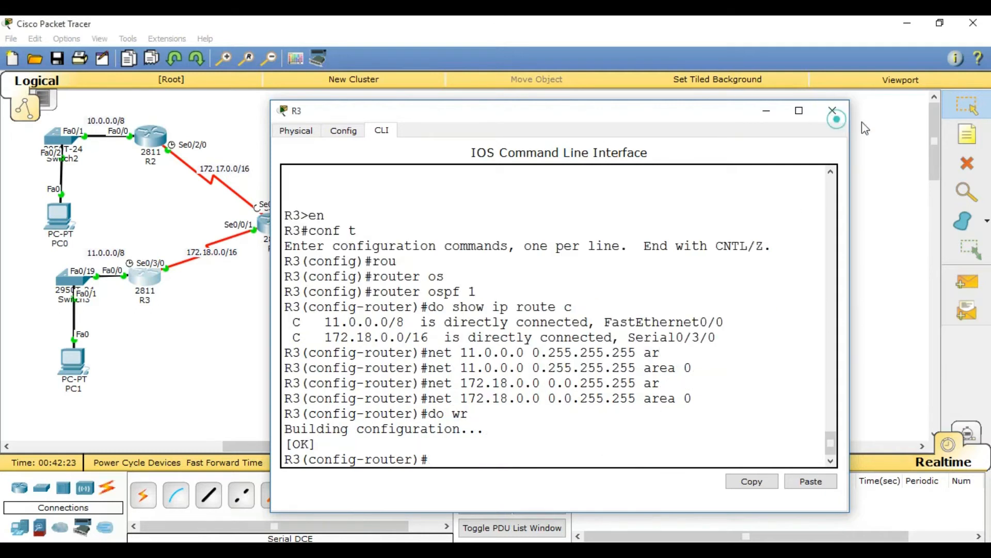
pyautogui.click(833, 110)
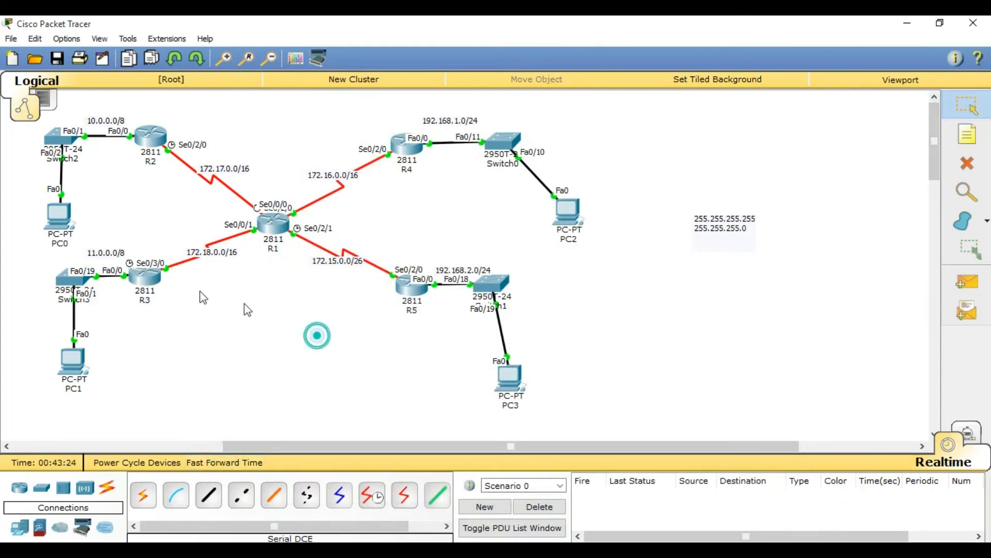
# Step: Reopen R3's command line, leave configuration mode with end and display the routing table with show ip route
pyautogui.click(146, 277)
pyautogui.press('Return')
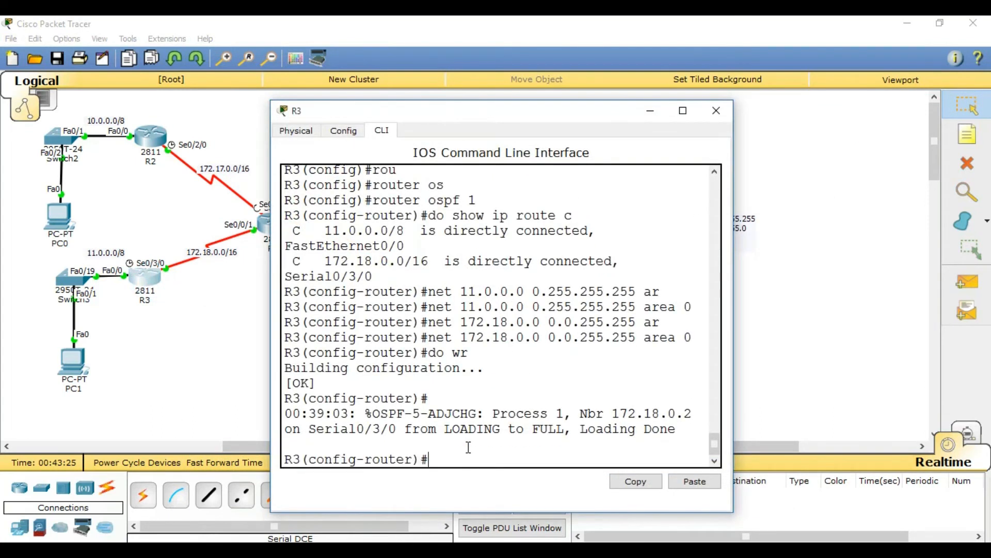
pyautogui.write('end')
pyautogui.press('Return')
pyautogui.press('Return')
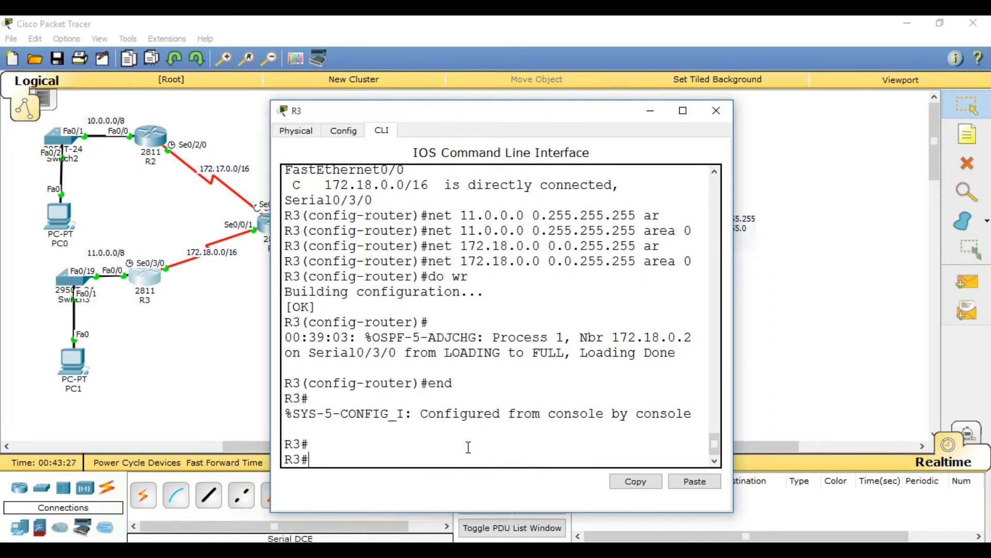
pyautogui.write('show ip rou')
pyautogui.press('Tab')
pyautogui.press('Return')
# Step: Widen R3's window to examine the OSPF and connected route codes in its routing table, and close the window
pyautogui.moveTo(736, 298); pyautogui.dragTo(979, 298)
pyautogui.click(289, 336)
pyautogui.moveTo(289, 337); pyautogui.dragTo(286, 394)
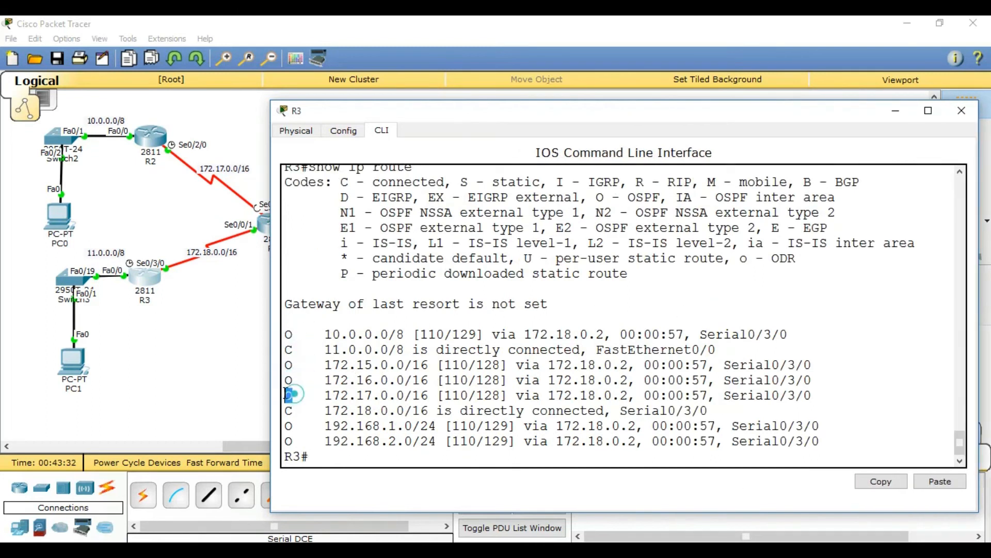
pyautogui.tripleClick(292, 411)
pyautogui.click(300, 411)
pyautogui.click(961, 109)
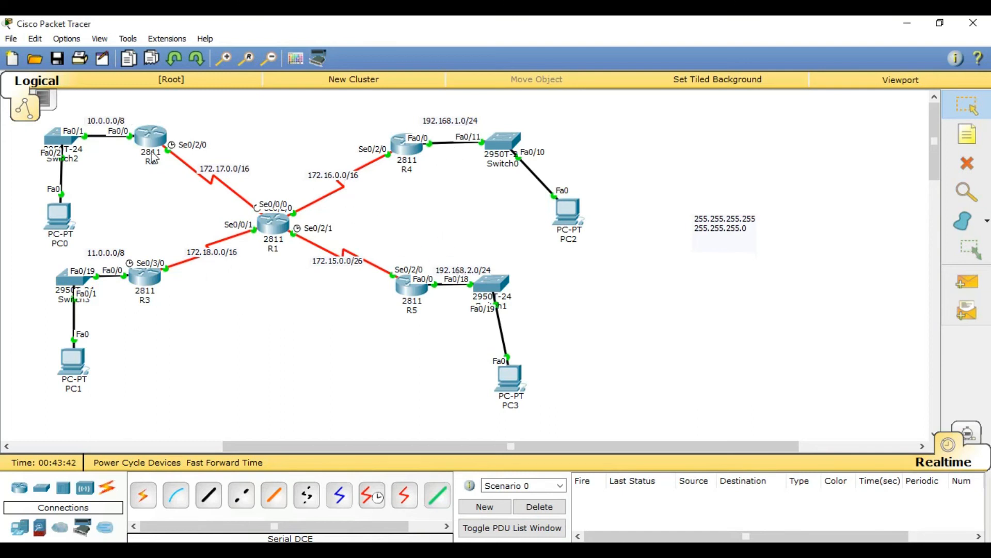
# Step: Send simple PDUs from PC1 to PC3 and from PC2 to PC0, and fire the PC2-to-PC0 one again
pyautogui.press('p')
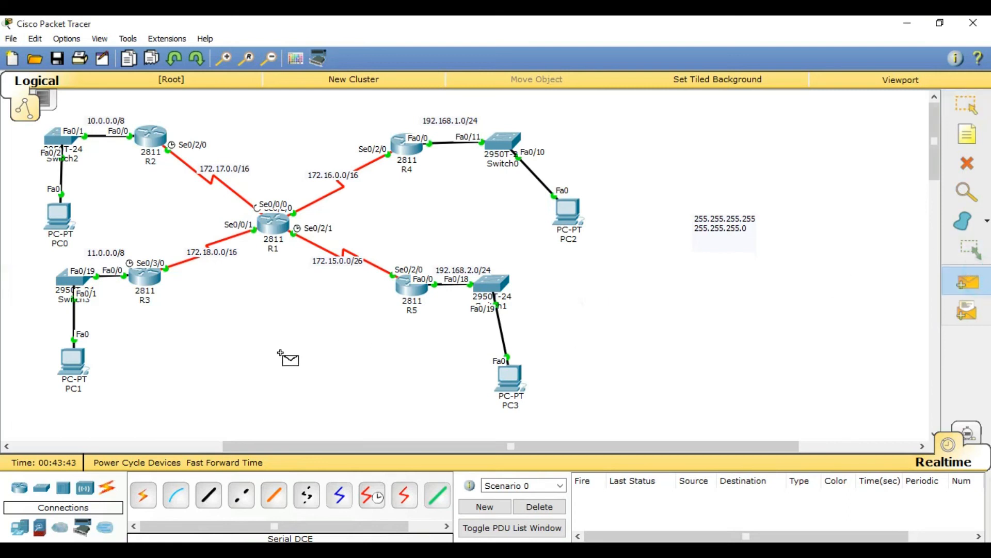
pyautogui.click(72, 361)
pyautogui.click(512, 375)
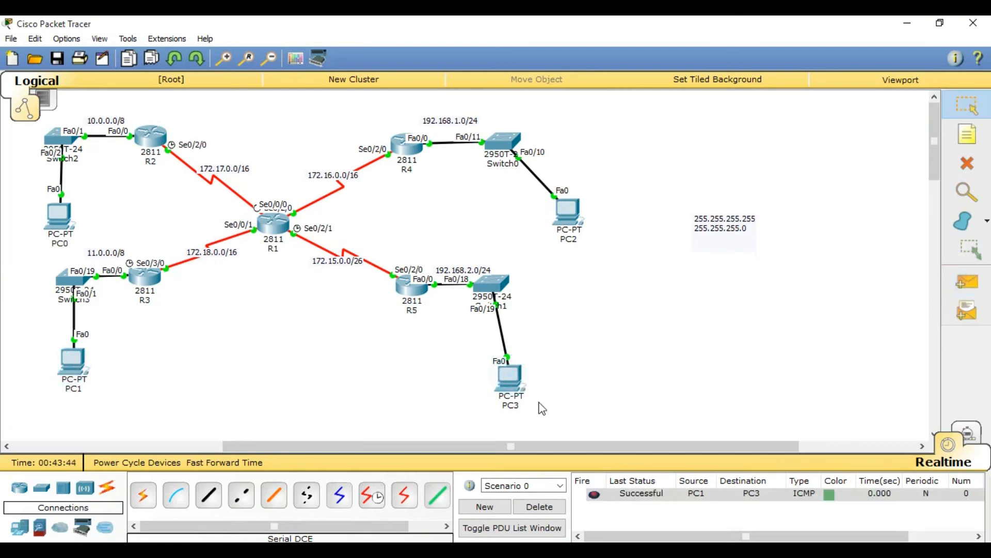
pyautogui.click(968, 282)
pyautogui.click(568, 210)
pyautogui.click(44, 230)
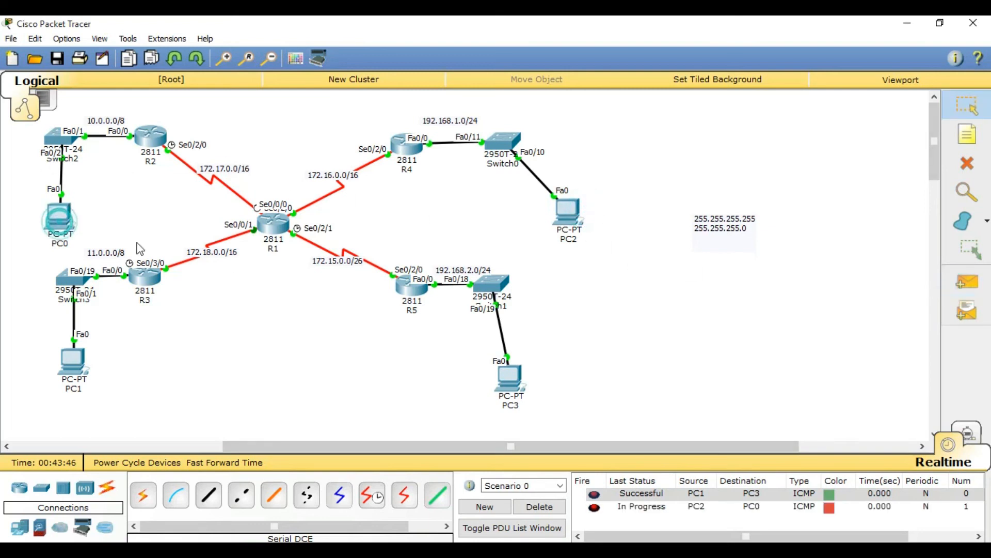
pyautogui.click(594, 511)
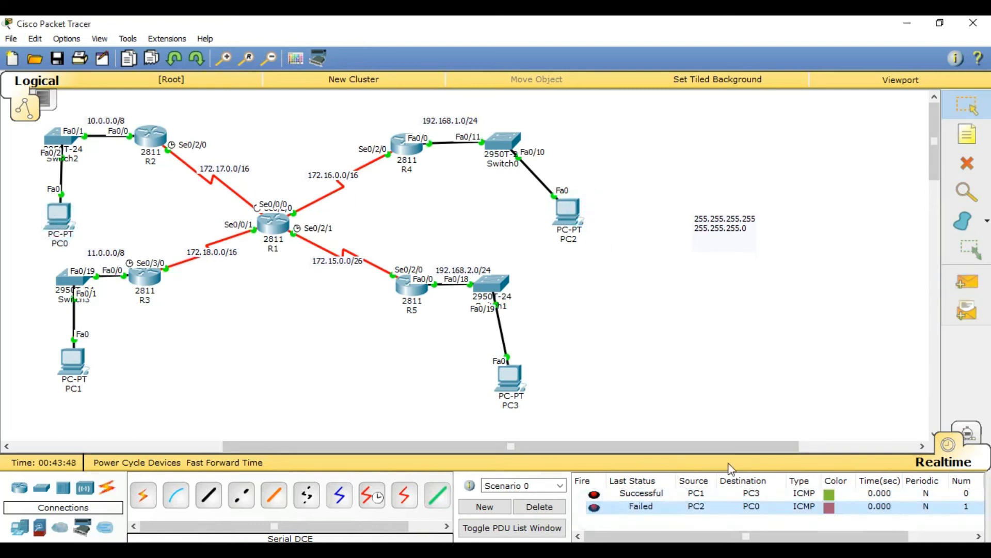
# Step: Send a simple PDU from PC2 to PC1 and delete the scenario's PDU tests
pyautogui.click(968, 282)
pyautogui.click(568, 209)
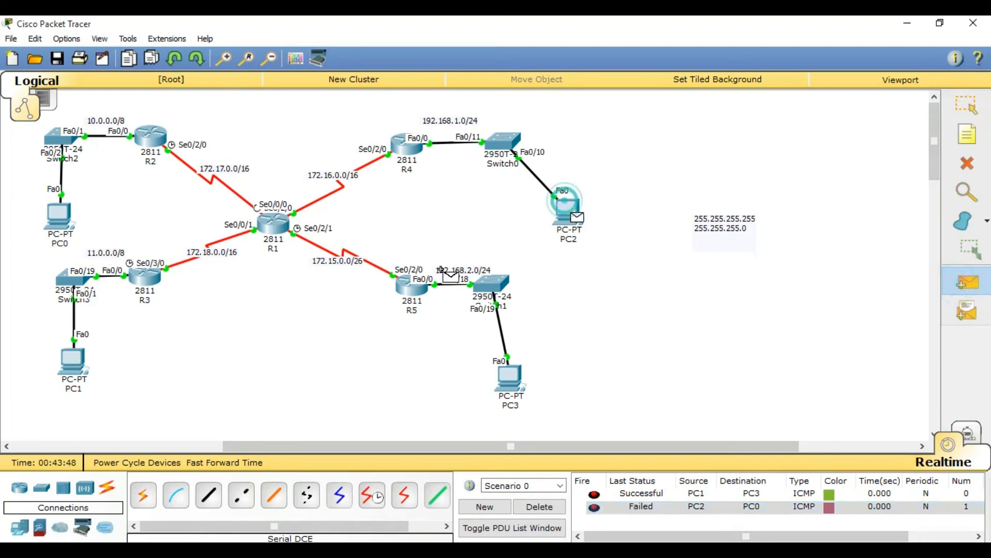
pyautogui.click(72, 364)
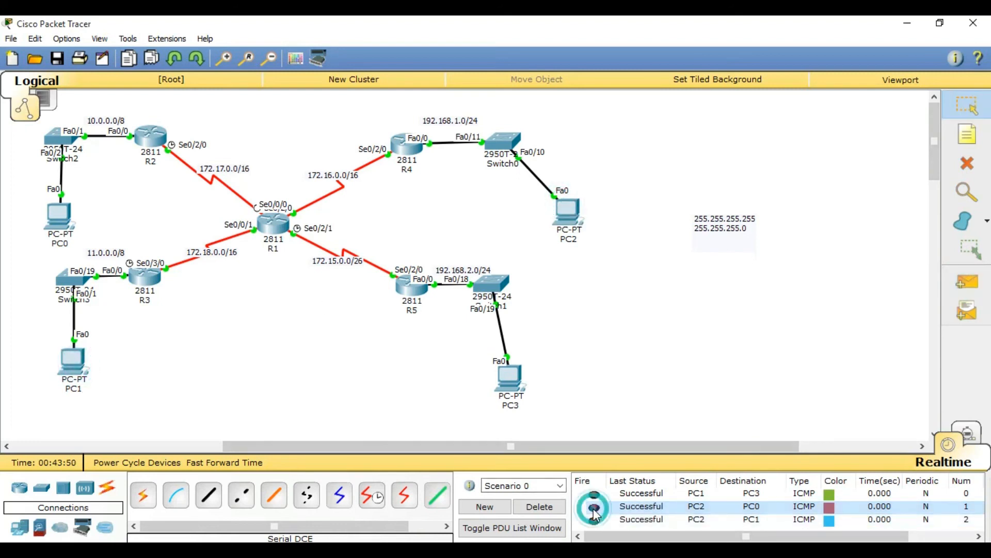
pyautogui.click(539, 507)
# Step: Send simple PDUs from PC3 to PC2 and from PC3 to PC0, and delete both tests from the scenario
pyautogui.click(968, 282)
pyautogui.click(510, 379)
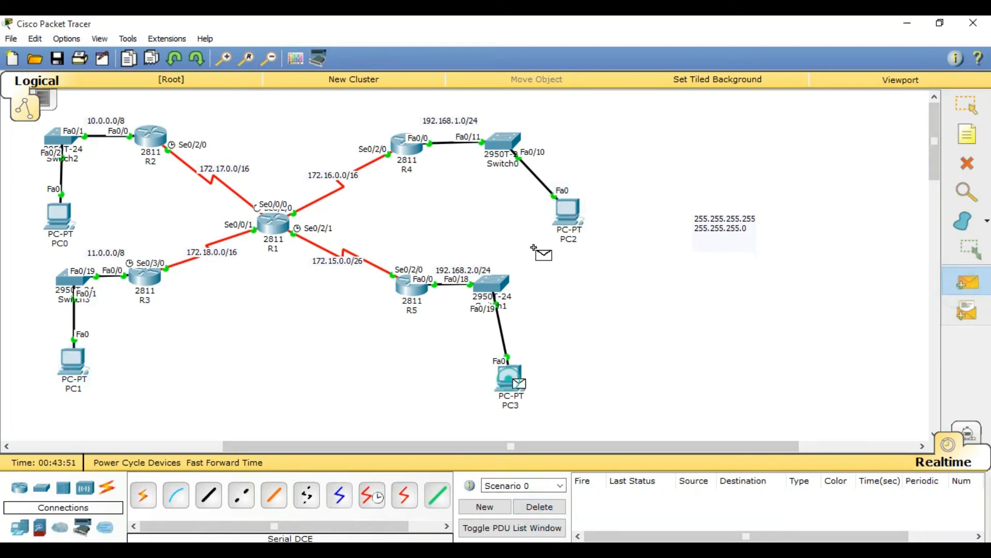
pyautogui.click(567, 212)
pyautogui.click(967, 282)
pyautogui.click(504, 380)
pyautogui.click(67, 220)
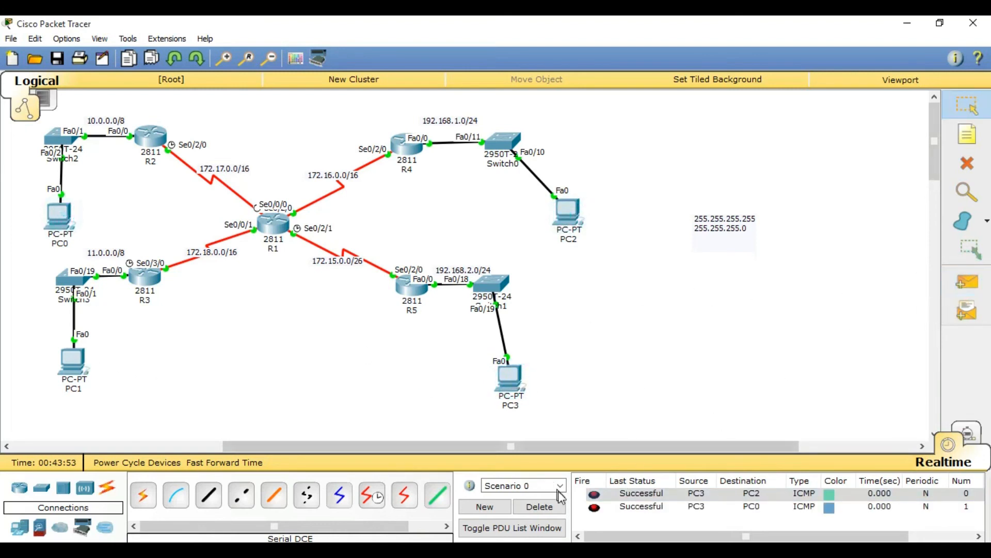
pyautogui.click(539, 507)
pyautogui.click(639, 250)
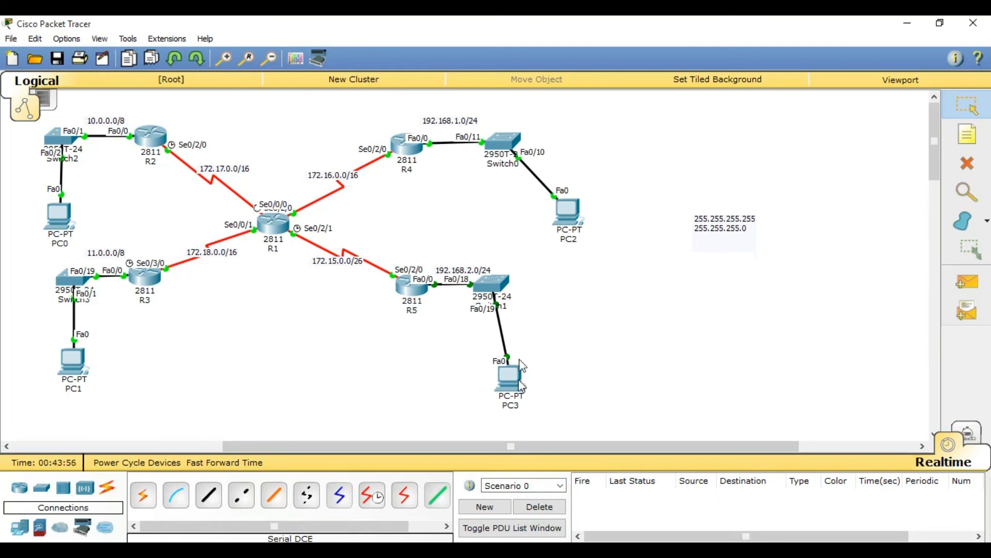
# Step: Exit configuration mode on R1, display its IP routing table, and examine the metric of the 10.0.0.0/8 OSPF route
pyautogui.click(273, 226)
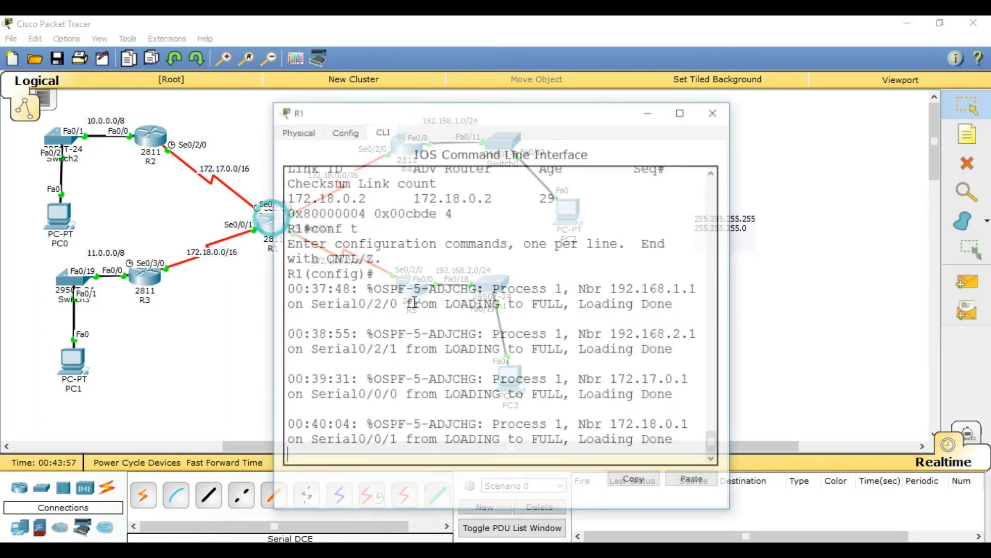
pyautogui.press('Return')
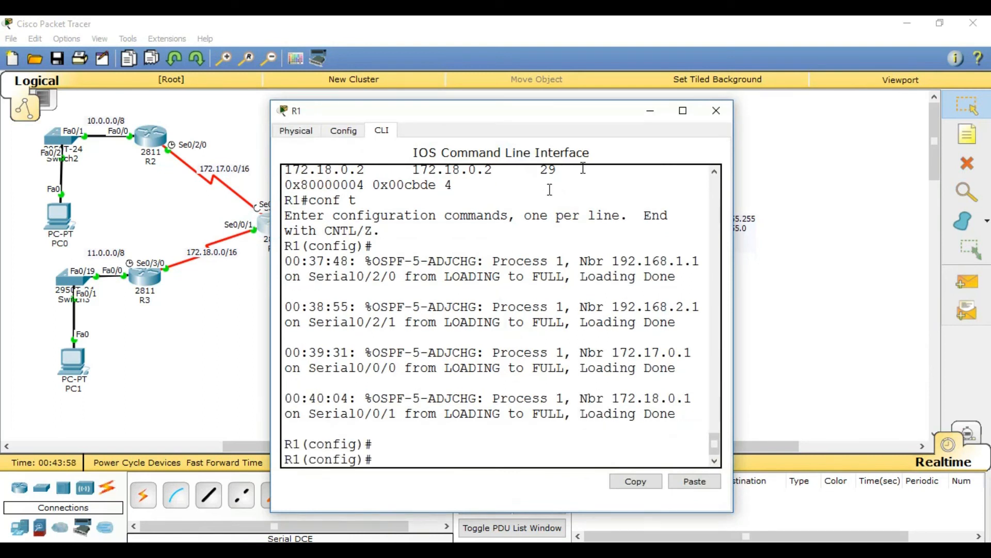
pyautogui.click(680, 113)
pyautogui.write('end')
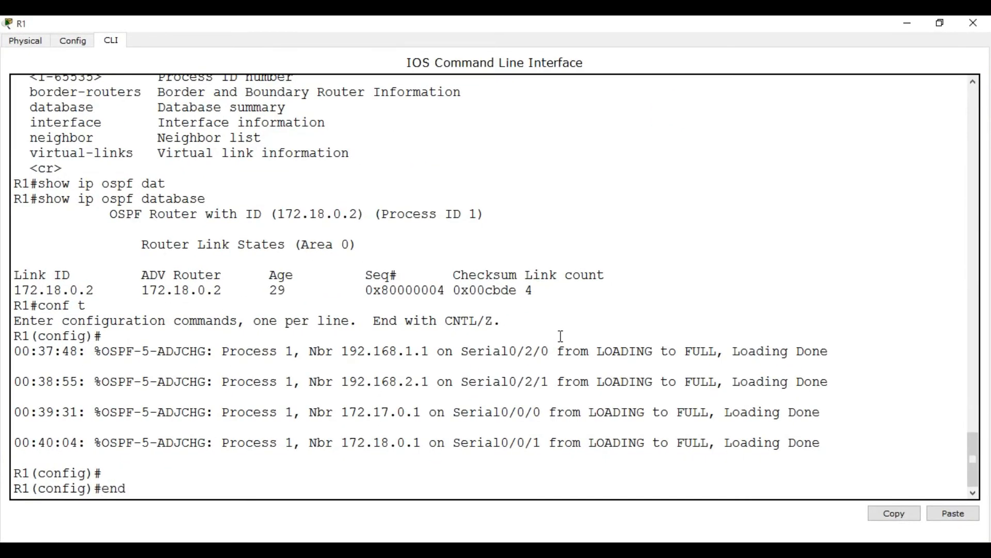
pyautogui.press('Return')
pyautogui.write('show ip rou')
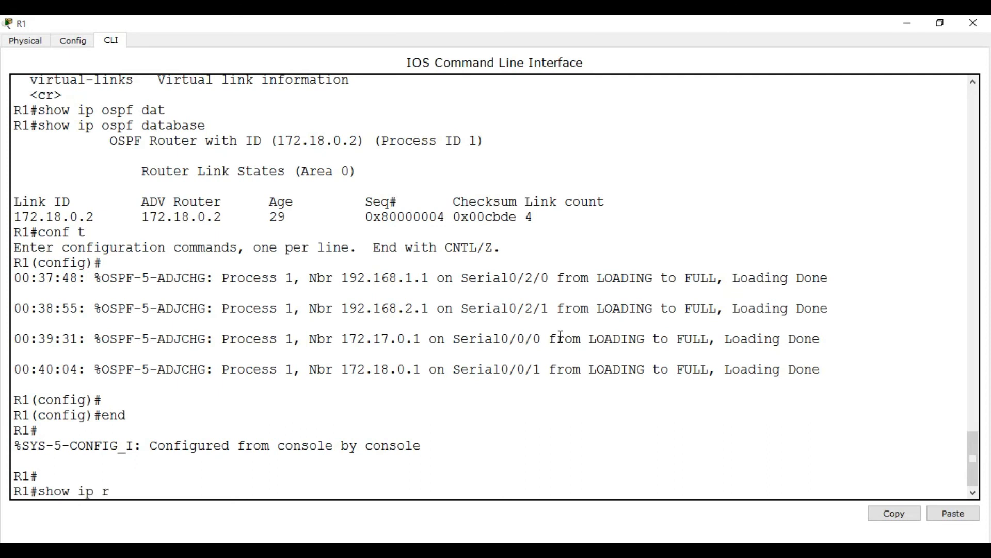
pyautogui.press('Tab')
pyautogui.press('Return')
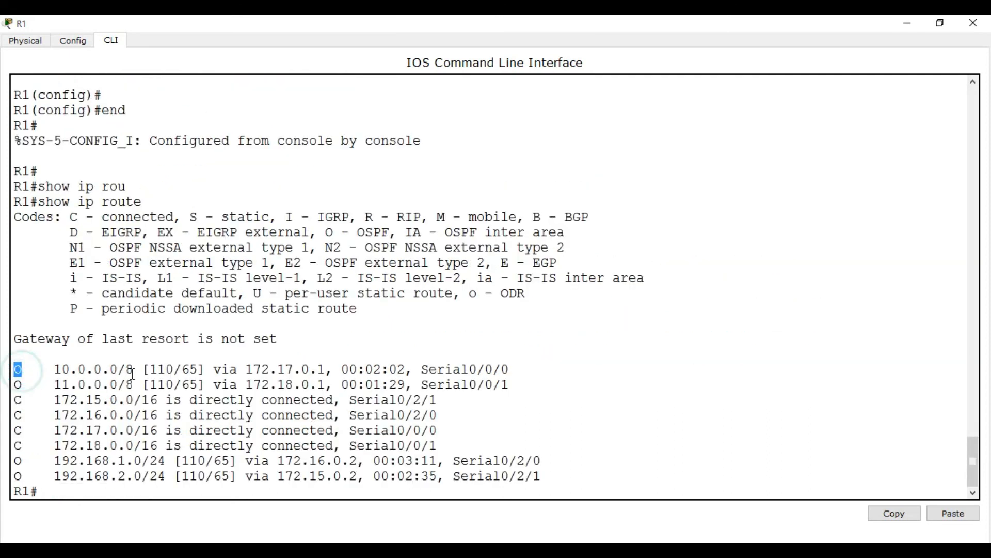
pyautogui.doubleClick(191, 369)
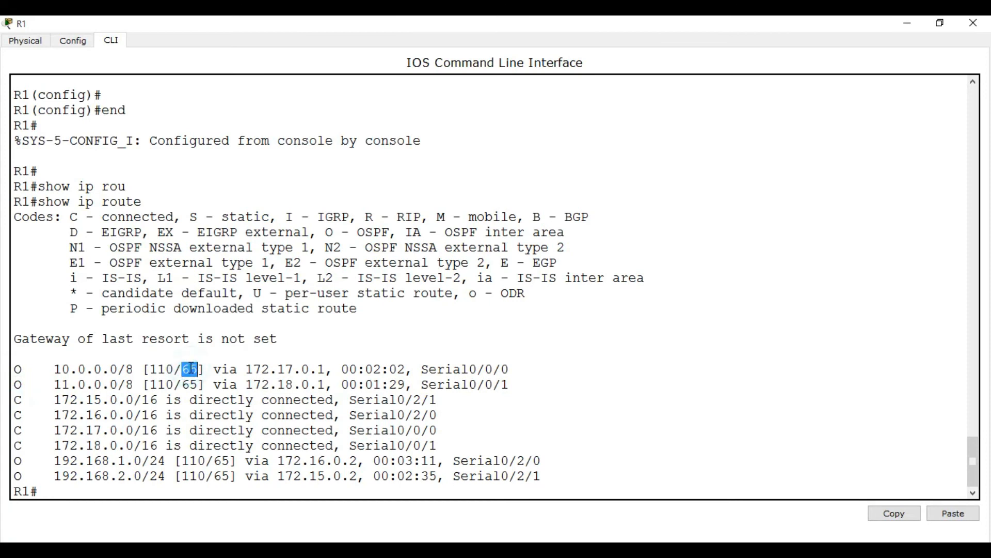
# Step: Check R1's serial port in the topology and display the details of interface serial 0/0/0
pyautogui.click(219, 485)
pyautogui.write('show in')
pyautogui.press('Tab')
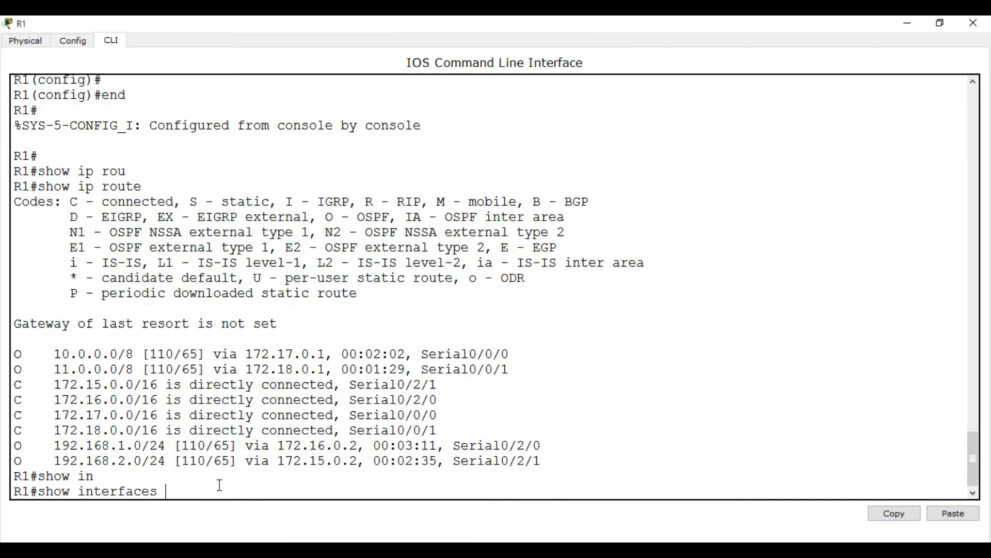
pyautogui.write('ser')
pyautogui.press('Tab')
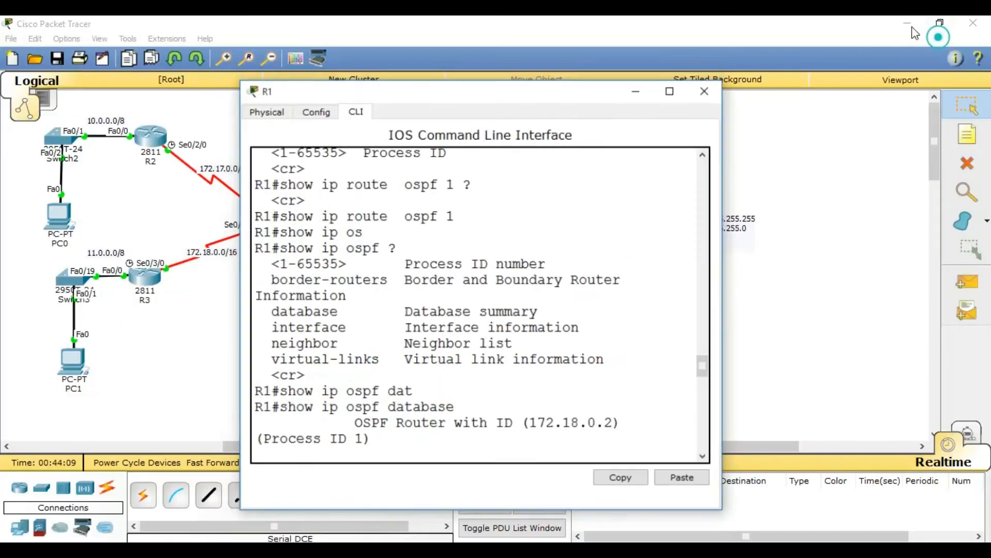
pyautogui.moveTo(446, 88); pyautogui.dragTo(609, 110)
pyautogui.click(815, 112)
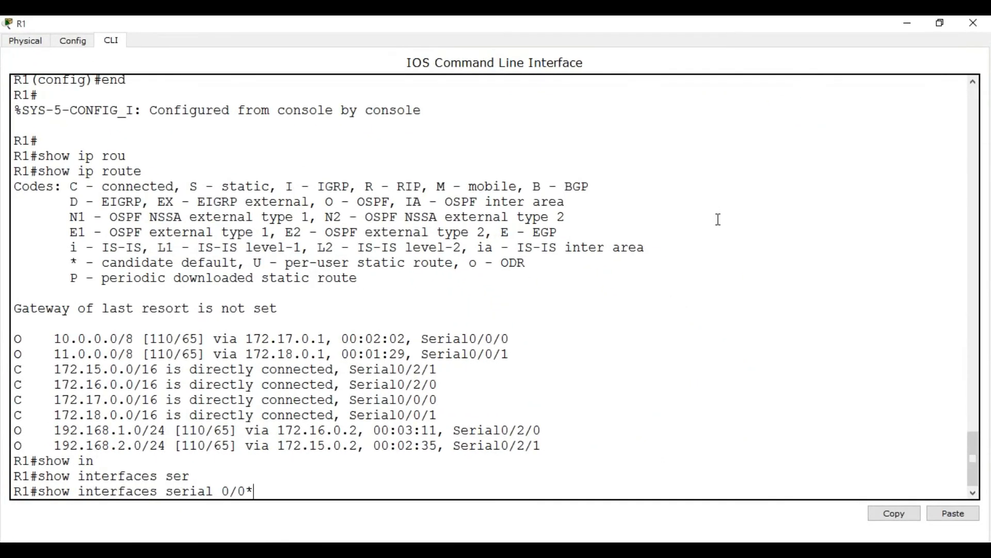
pyautogui.write('0/0/0 b')
pyautogui.press('Tab')
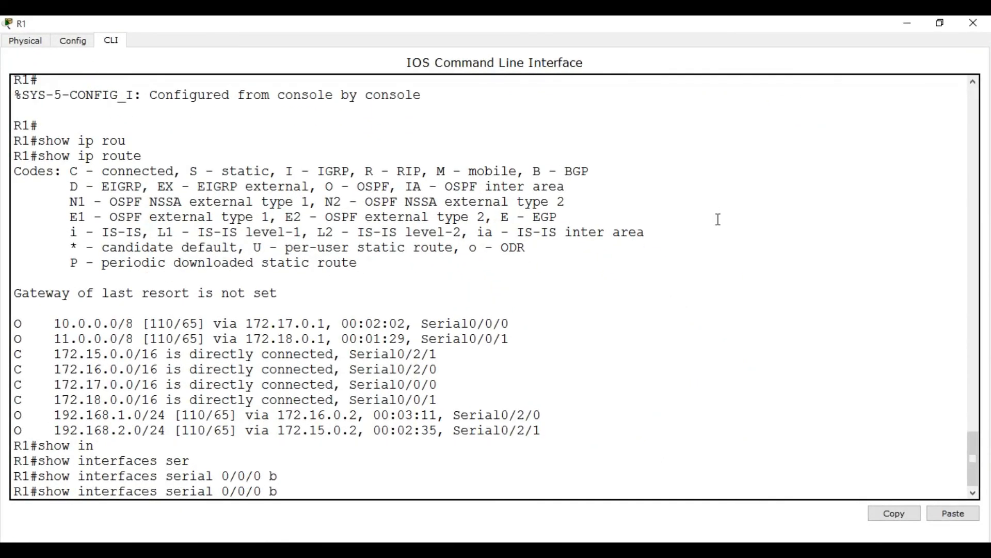
pyautogui.press('Return')
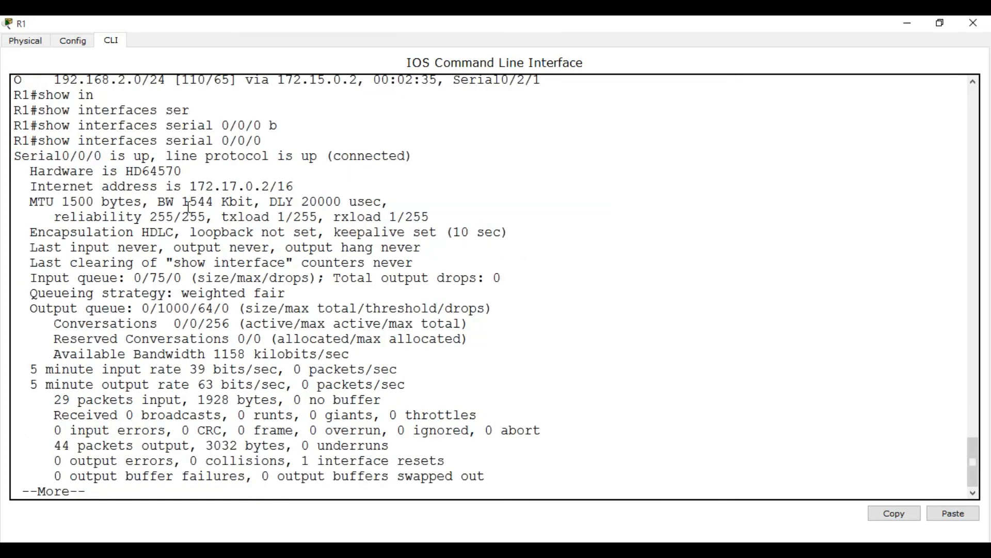
# Step: Examine the bandwidth of serial 0/0/0, list the rest of the output, and compare it with the OSPF route metrics in R1's routing table
pyautogui.doubleClick(204, 202)
pyautogui.click(197, 206)
pyautogui.press('space')
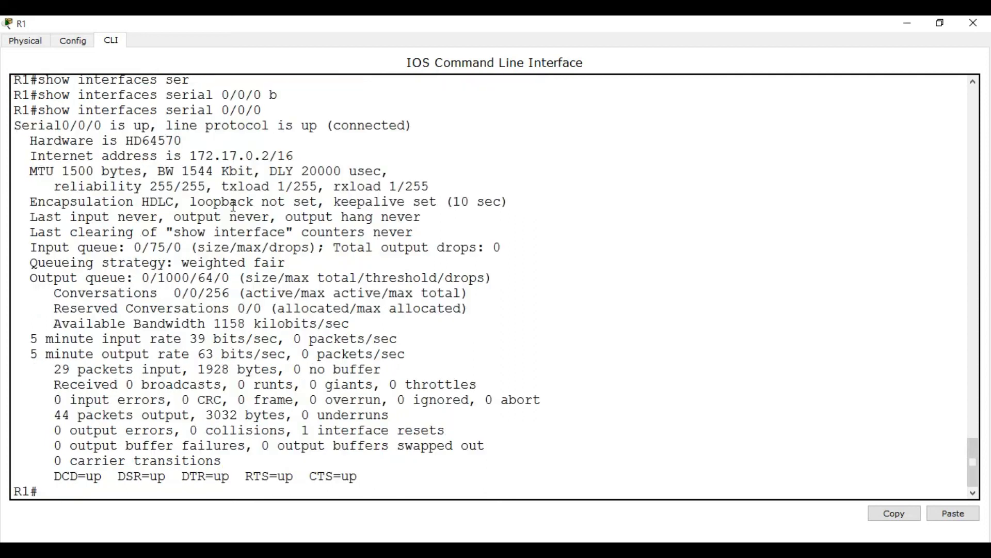
pyautogui.scroll(6, 234, 205)
pyautogui.doubleClick(189, 205)
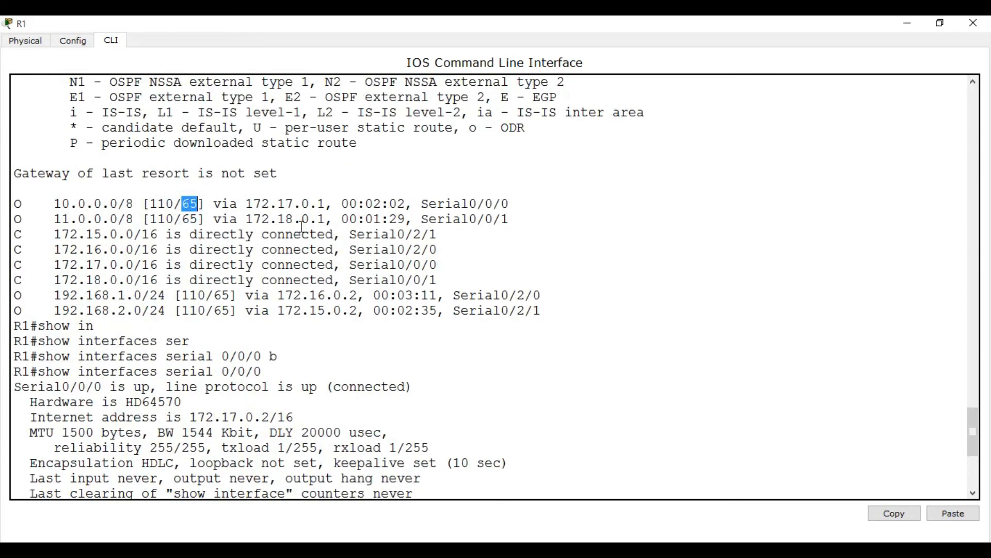
pyautogui.doubleClick(191, 295)
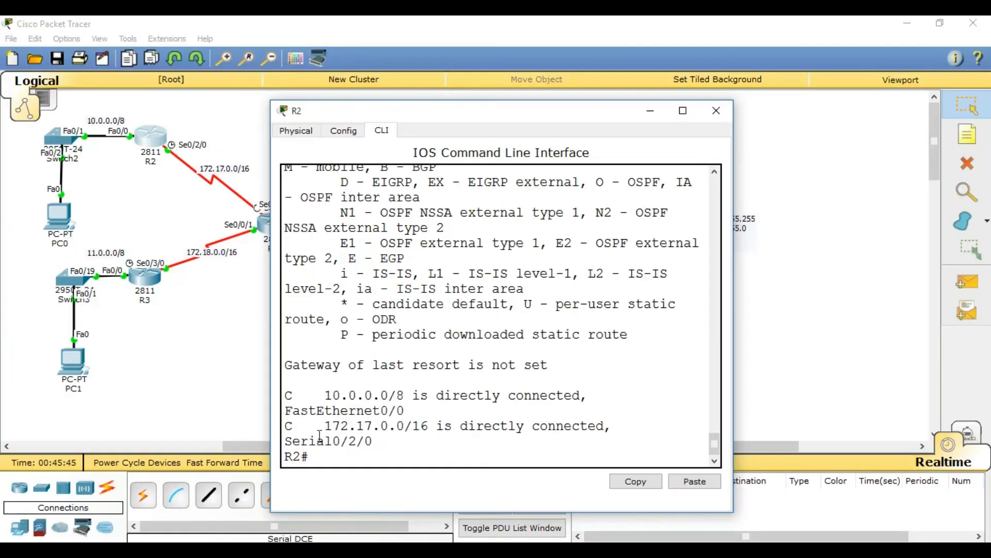
# Step: Enter global configuration mode on R2 and close its window
pyautogui.write('conf t')
pyautogui.press('Return')
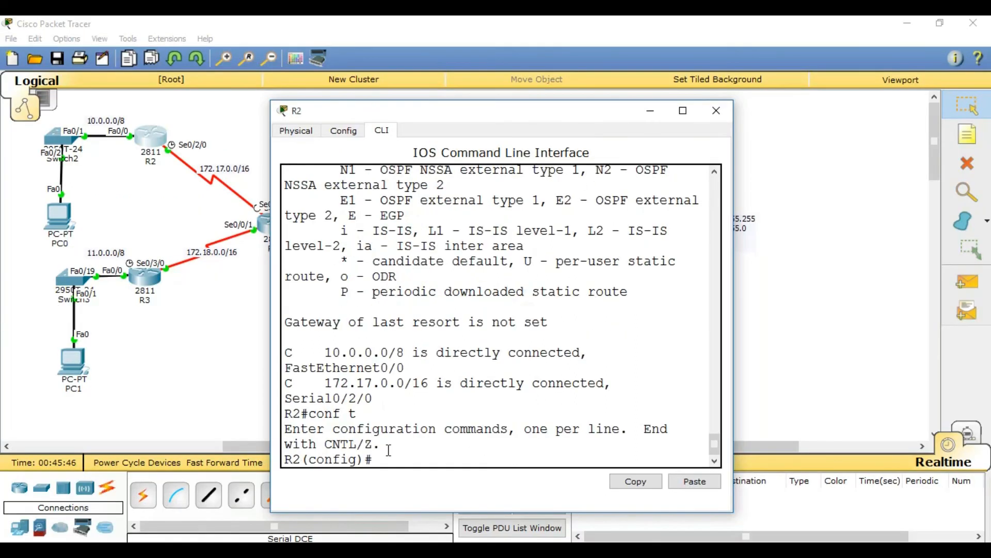
pyautogui.click(716, 110)
pyautogui.click(593, 291)
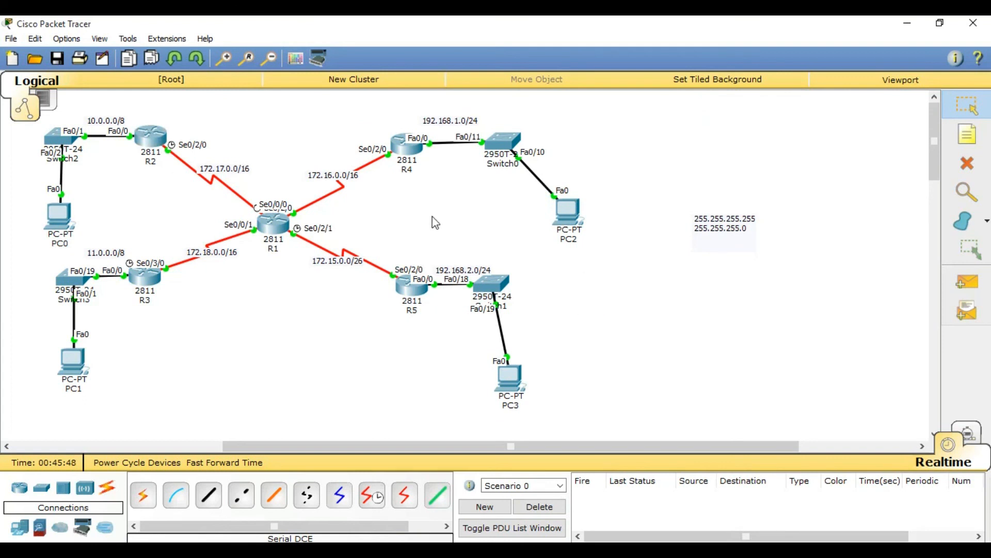
# Step: Place a two-line note reading "area" and "zone unique" in the space above R1, between R2 and R4
pyautogui.click(979, 135)
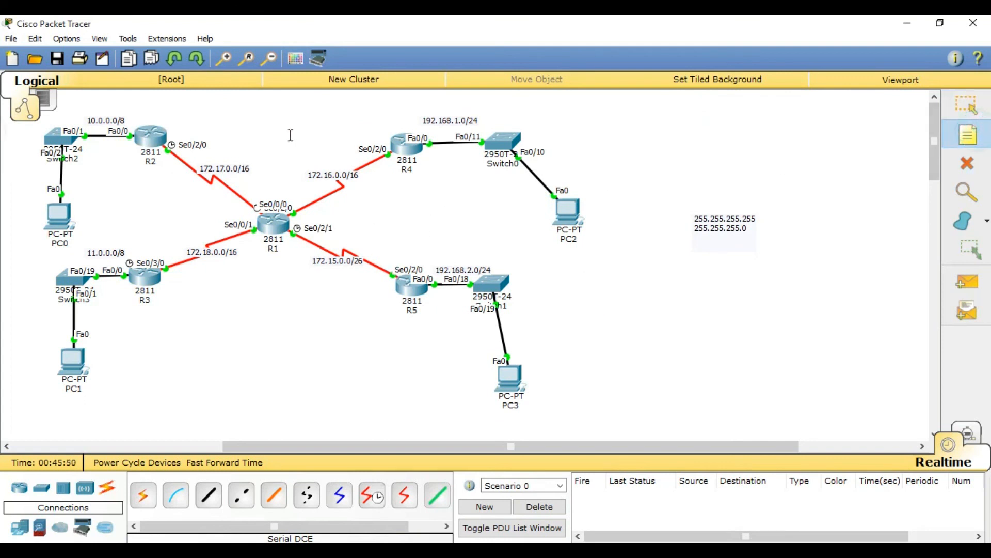
pyautogui.click(275, 153)
pyautogui.write('a')
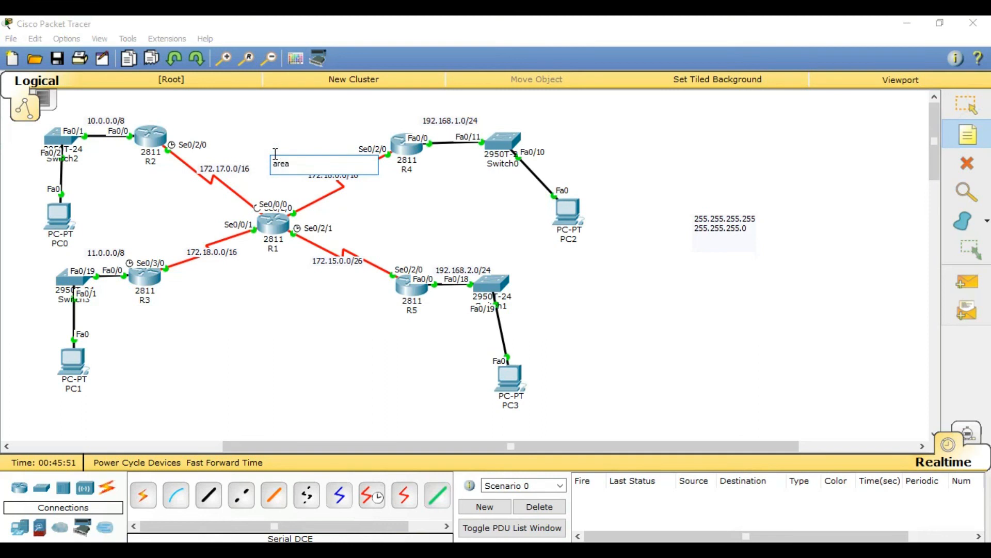
pyautogui.write('rea')
pyautogui.press('Return')
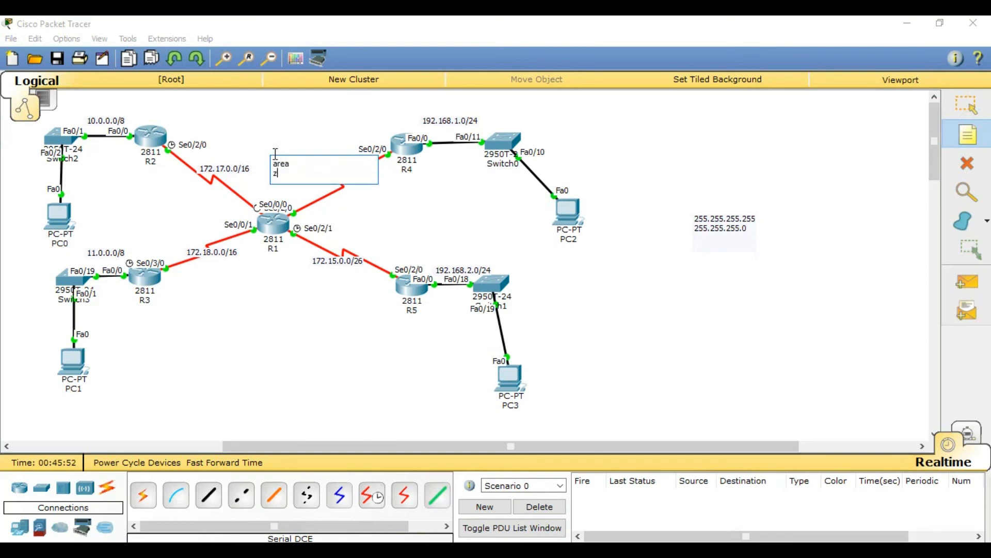
pyautogui.write('zone unique')
pyautogui.click(355, 153)
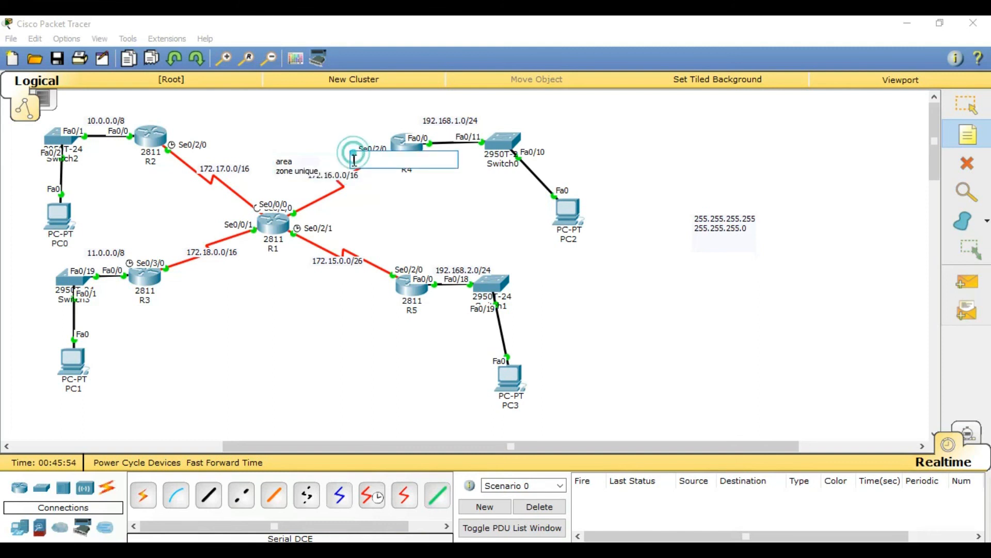
# Step: Move the "area zone unique" note up into the clear space between R2 and R4, away from the 172.16.0.0/16 label
pyautogui.click(946, 102)
pyautogui.moveTo(289, 165); pyautogui.dragTo(285, 139)
pyautogui.click(290, 161)
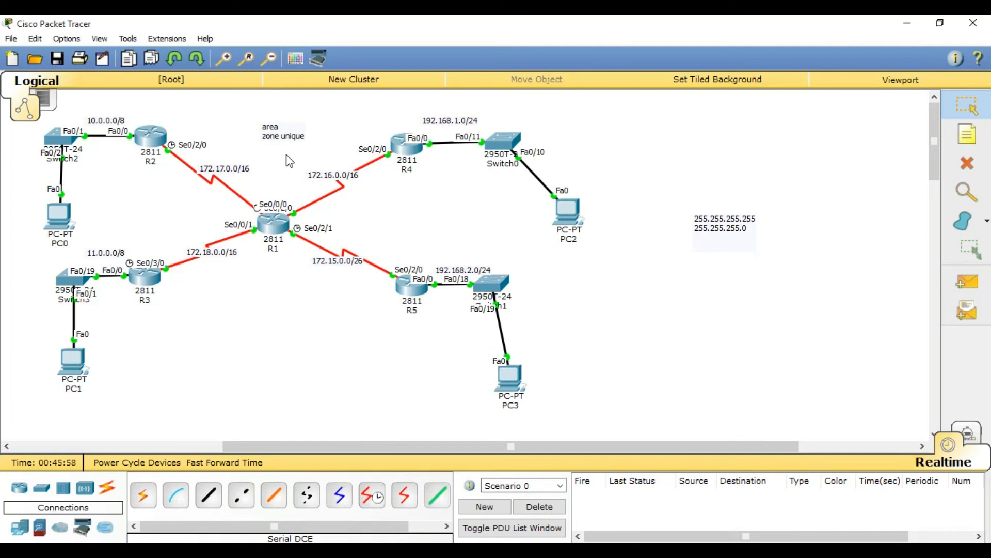